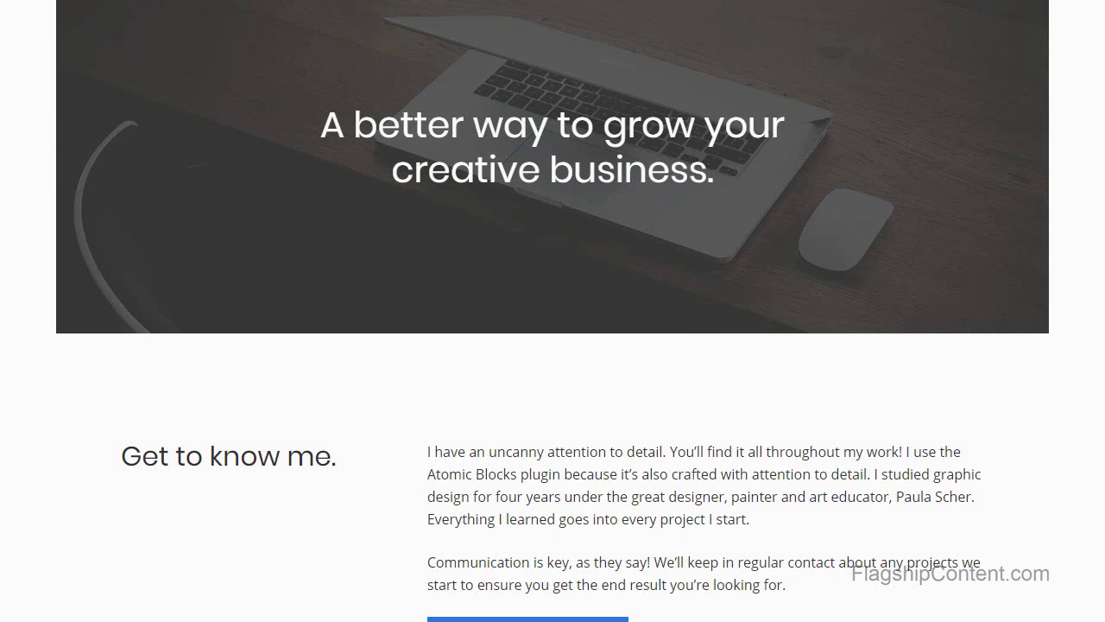
# - Scroll down through the sections of the Atomic Blocks Freelancer demo page
pyautogui.scroll(-6, 552, 346)
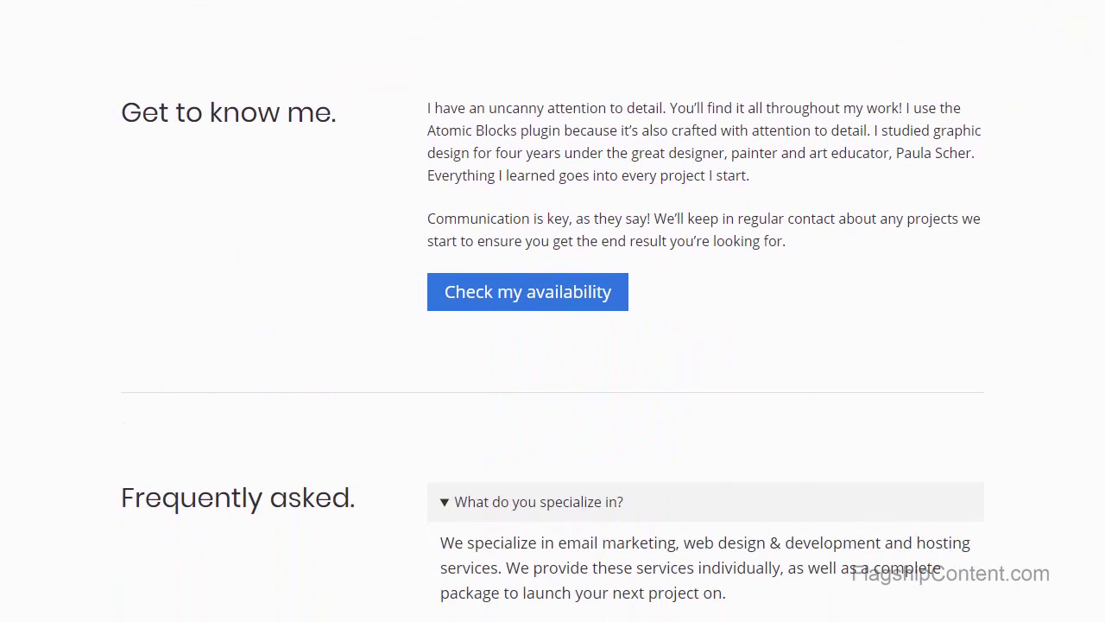
pyautogui.scroll(-6, 553, 346)
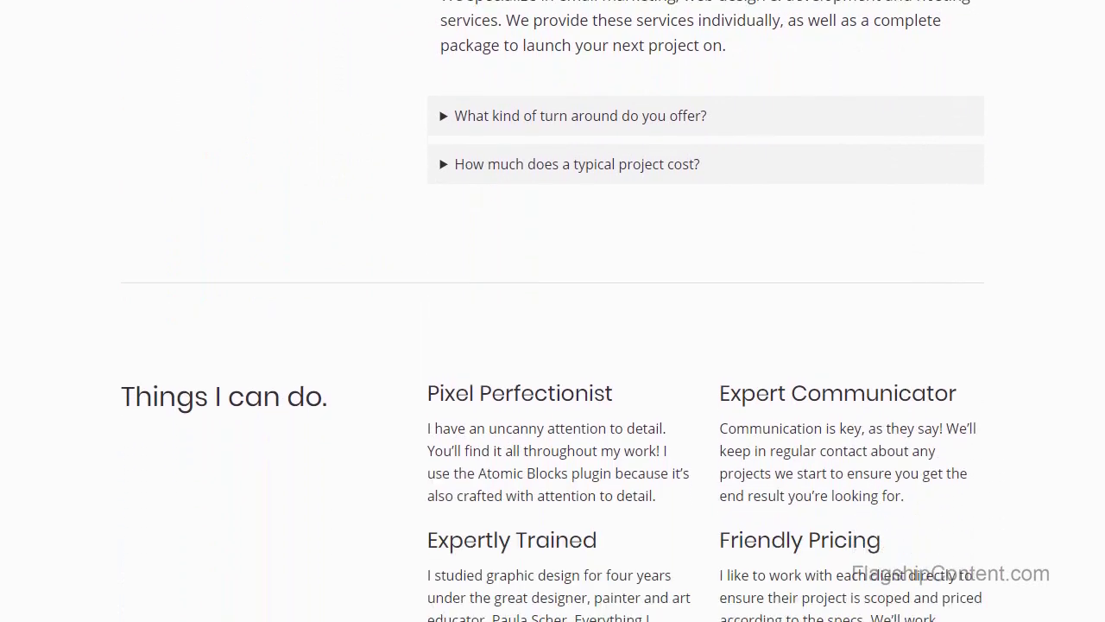
pyautogui.scroll(-4, 553, 345)
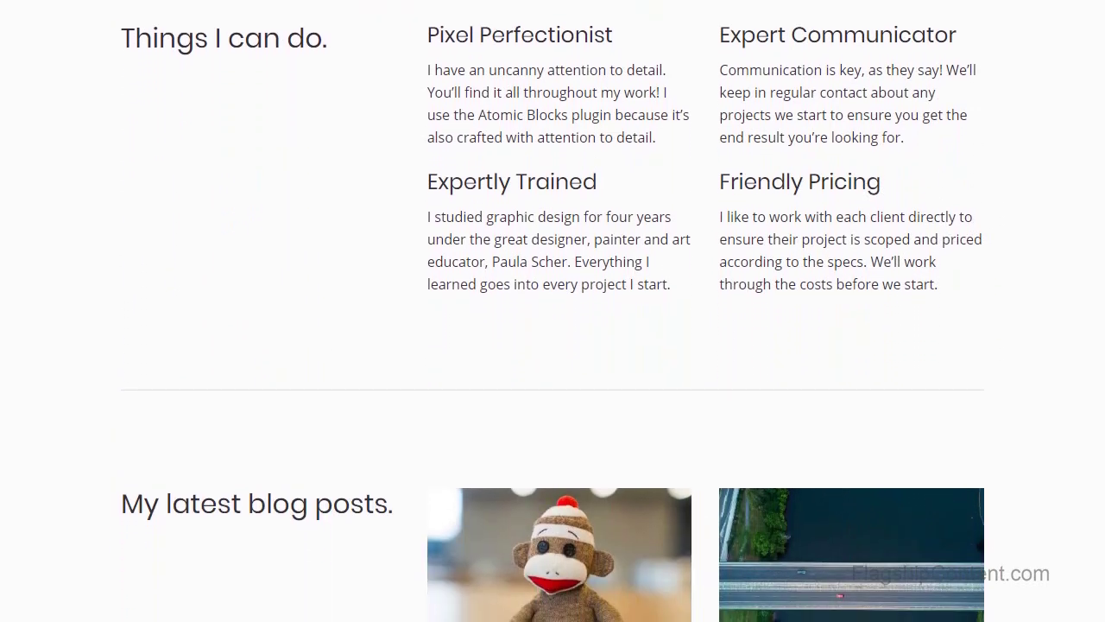
pyautogui.scroll(-2, 1103, 499)
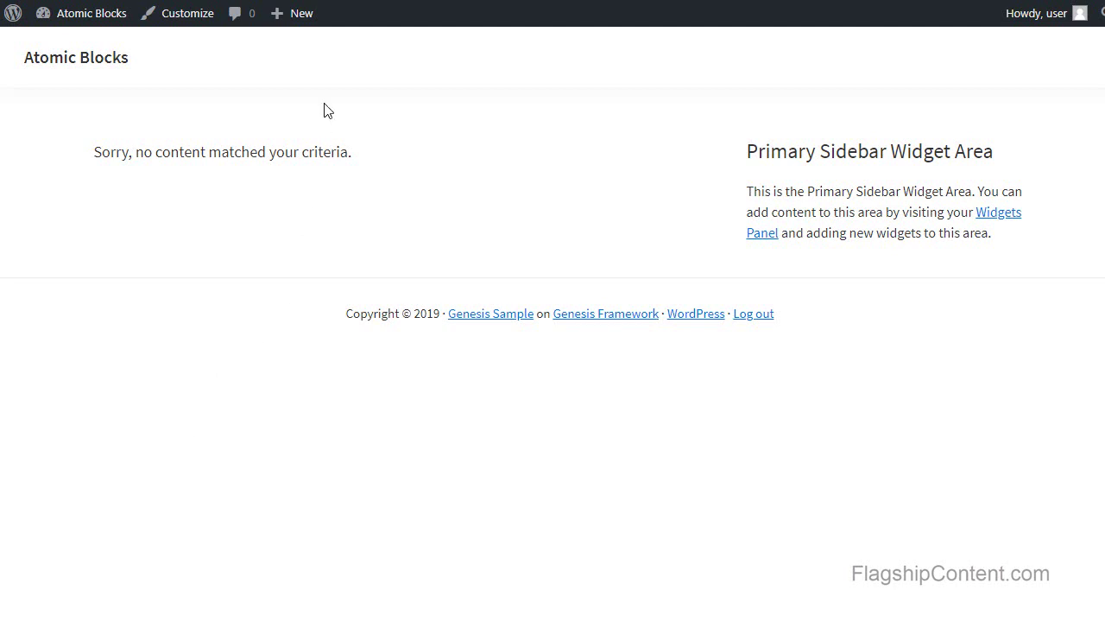
# - Add a new page from the admin bar's New menu and title it 'Freelance Content Editor'
pyautogui.moveTo(307, 25)
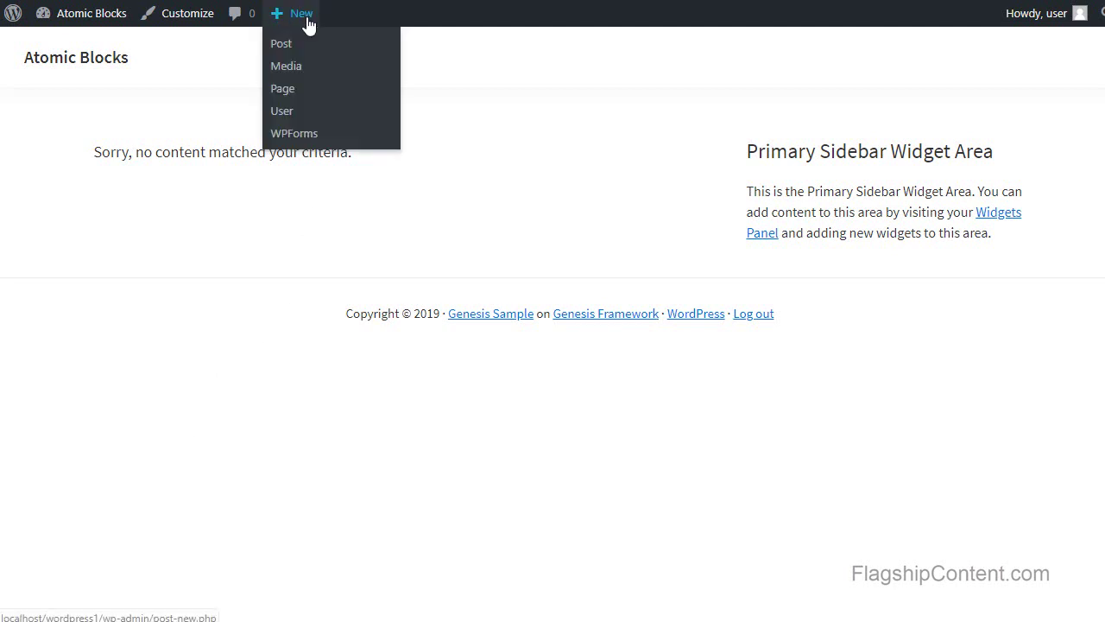
pyautogui.click(292, 90)
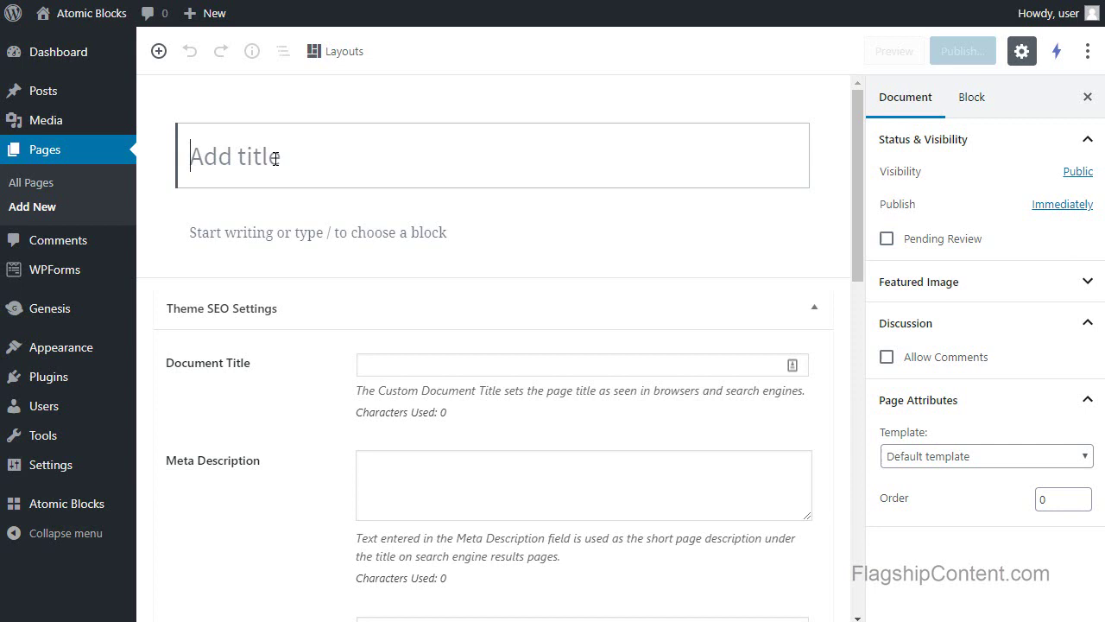
pyautogui.write('Freelance C')
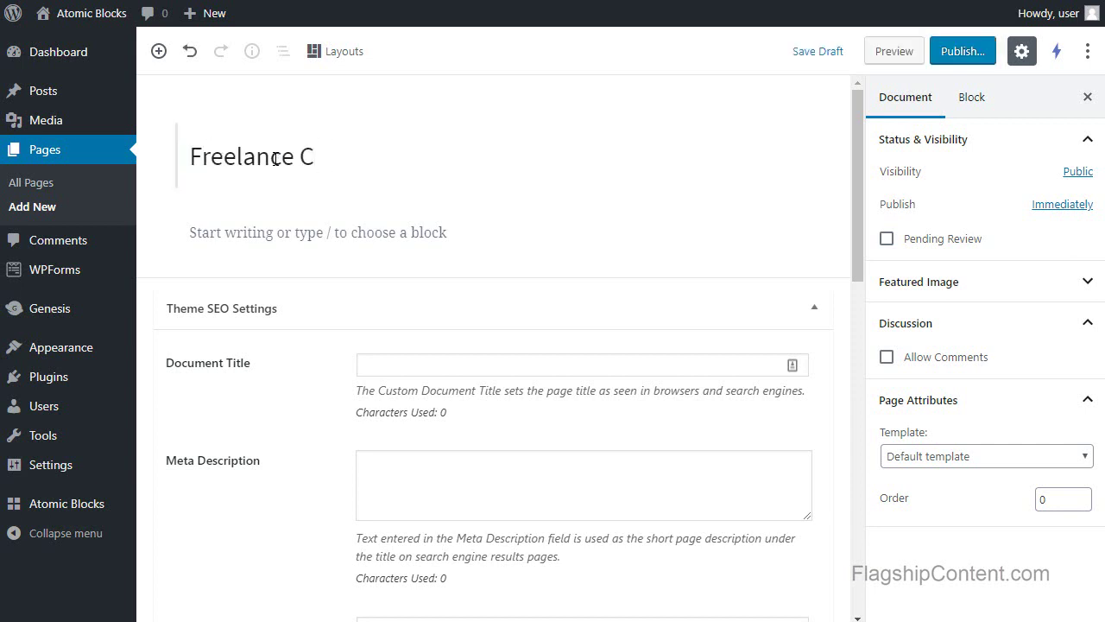
pyautogui.write('ontent Editor')
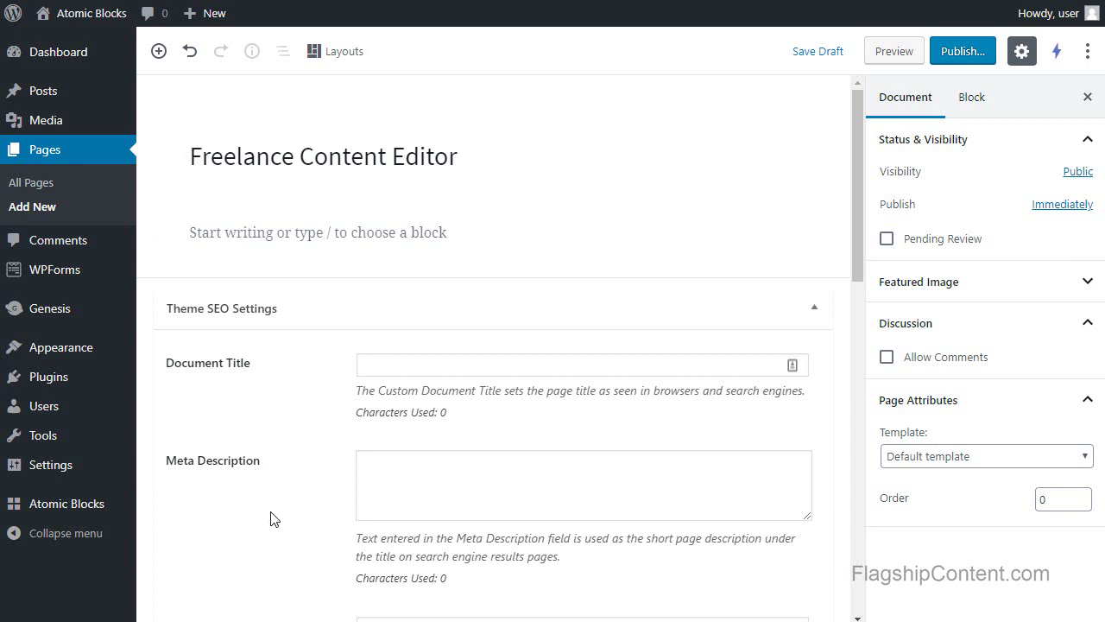
# - Choose the Blocks template under Page Attributes in the Document sidebar
pyautogui.click(1007, 456)
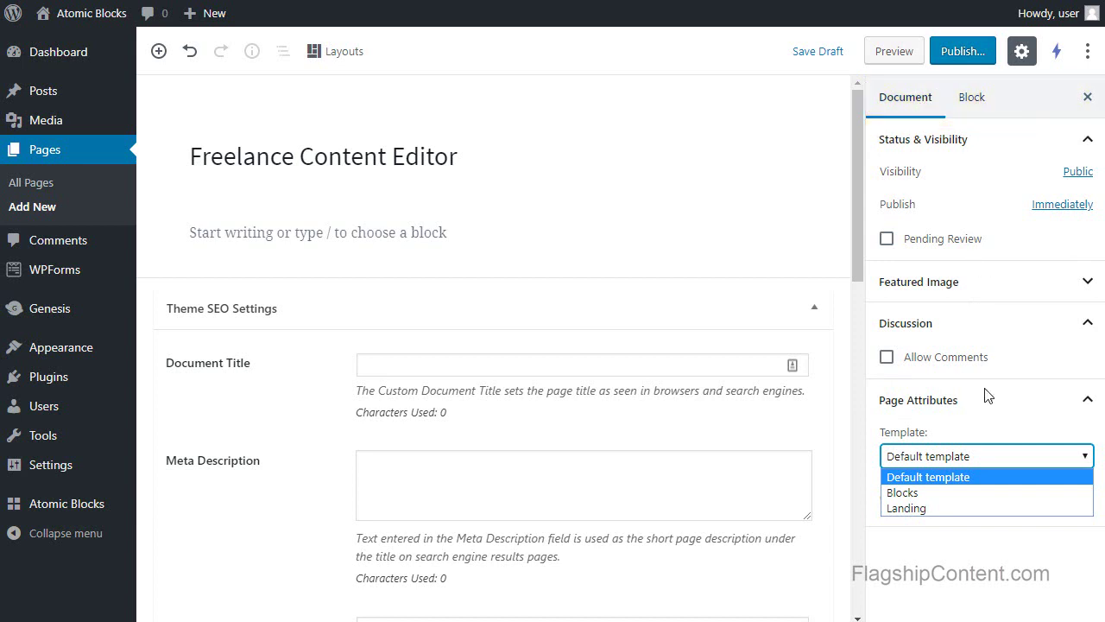
pyautogui.click(927, 418)
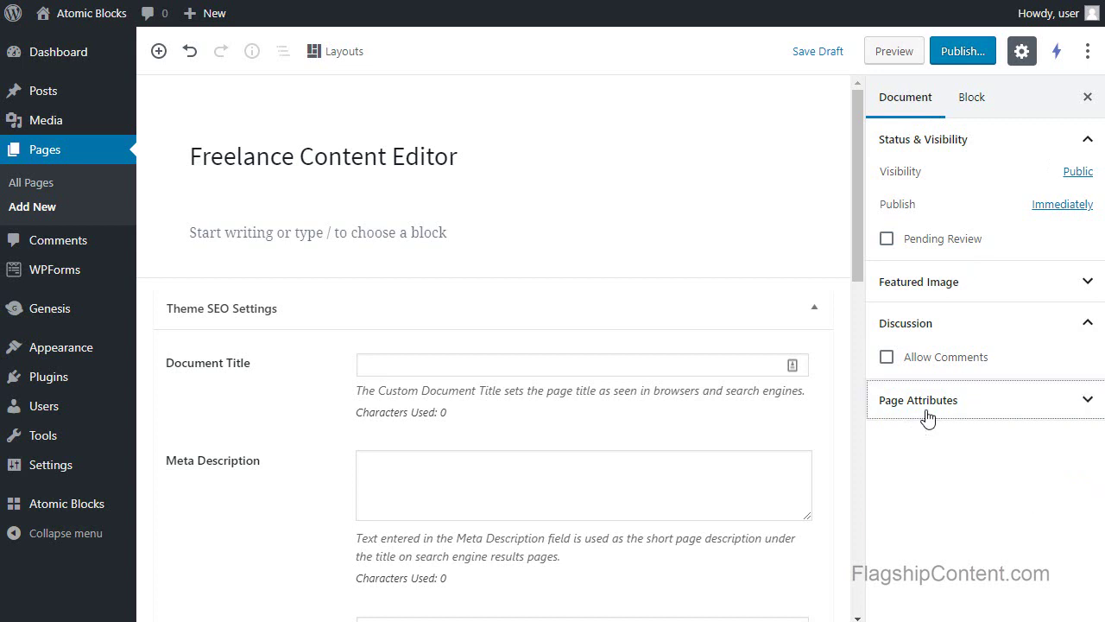
pyautogui.click(928, 418)
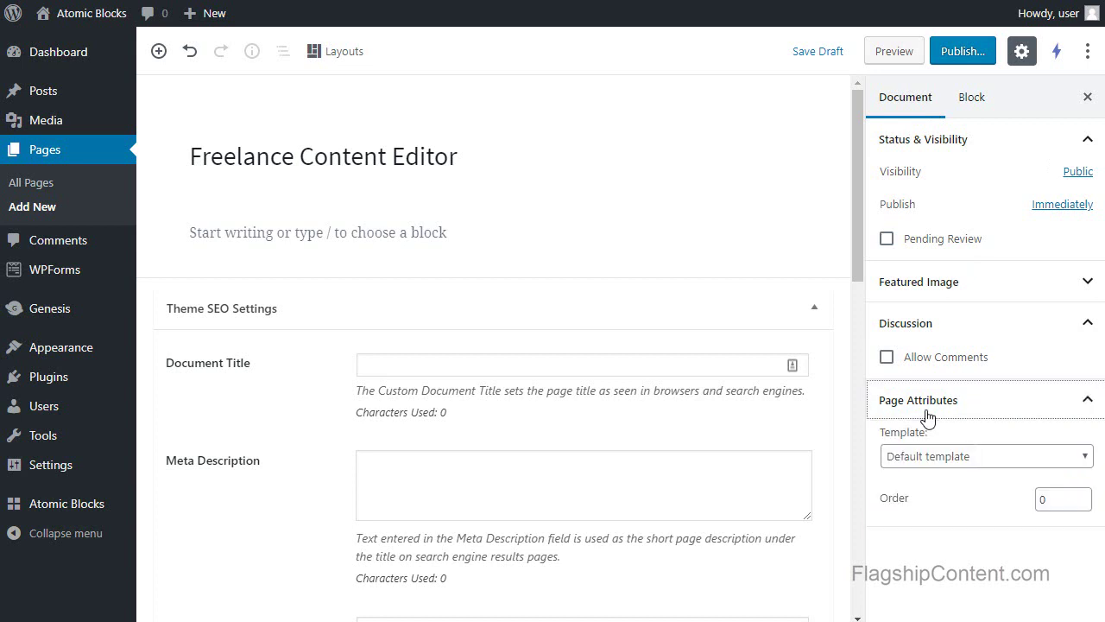
pyautogui.click(930, 460)
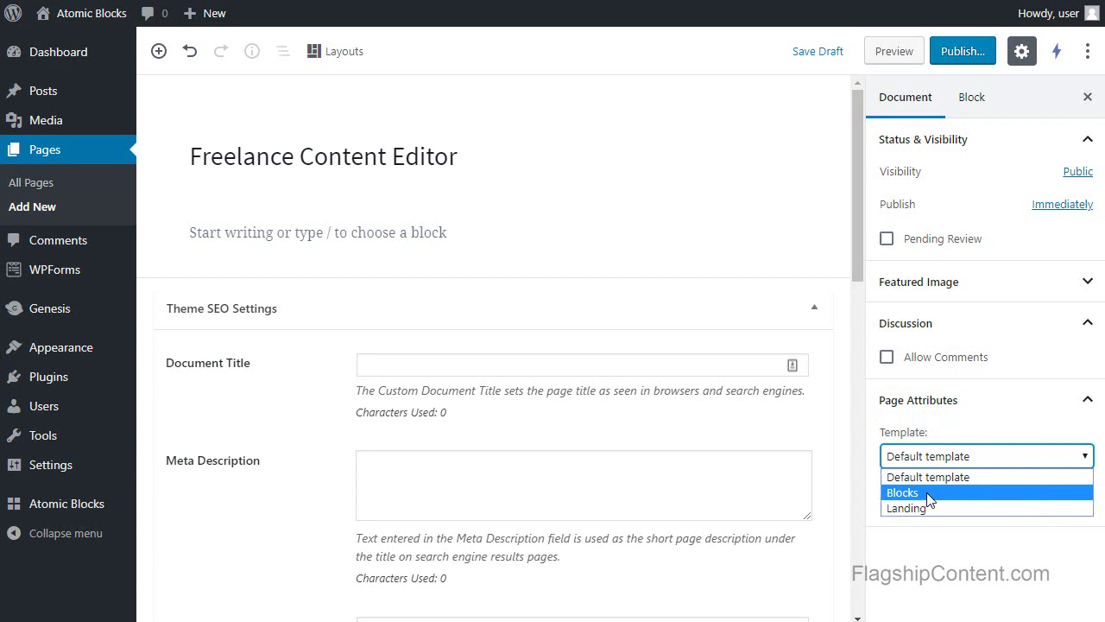
pyautogui.click(930, 494)
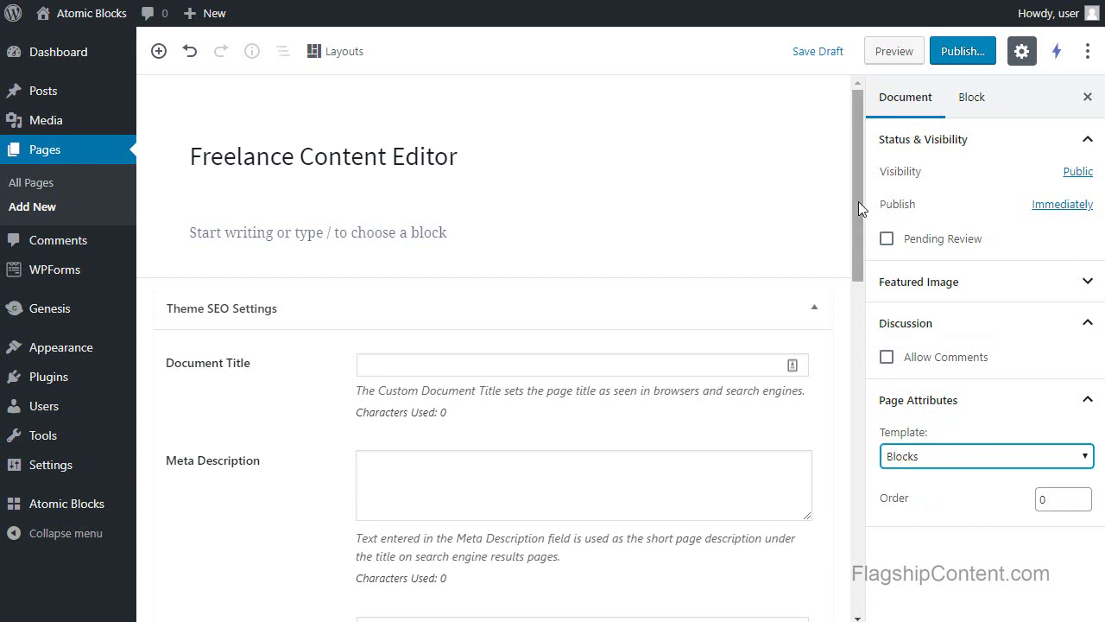
pyautogui.moveTo(856, 201); pyautogui.dragTo(863, 427)
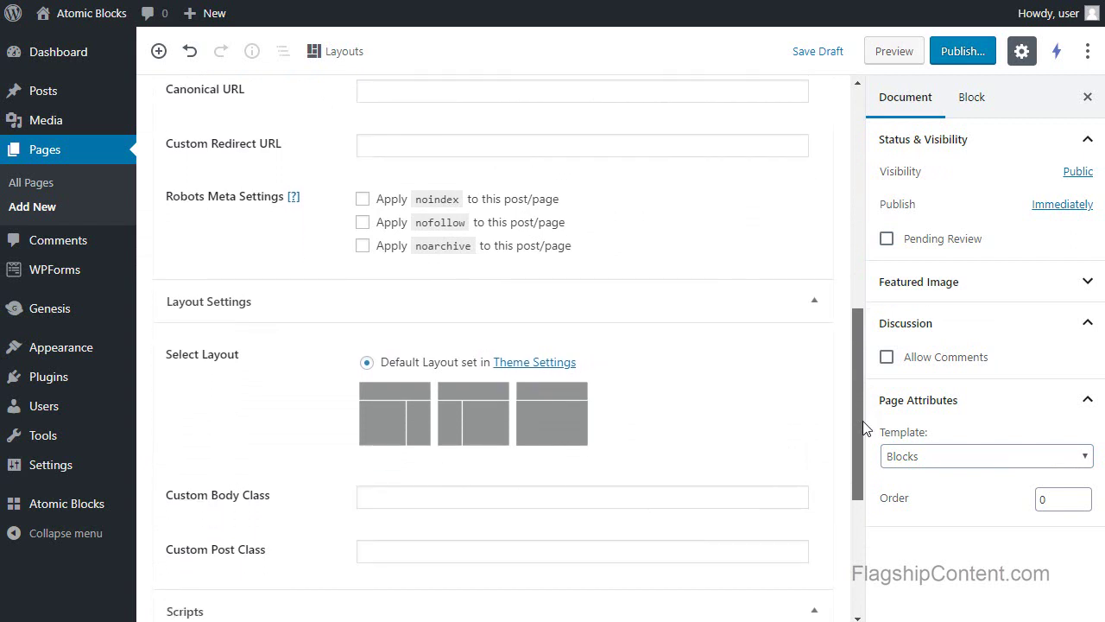
pyautogui.moveTo(862, 427); pyautogui.dragTo(862, 421)
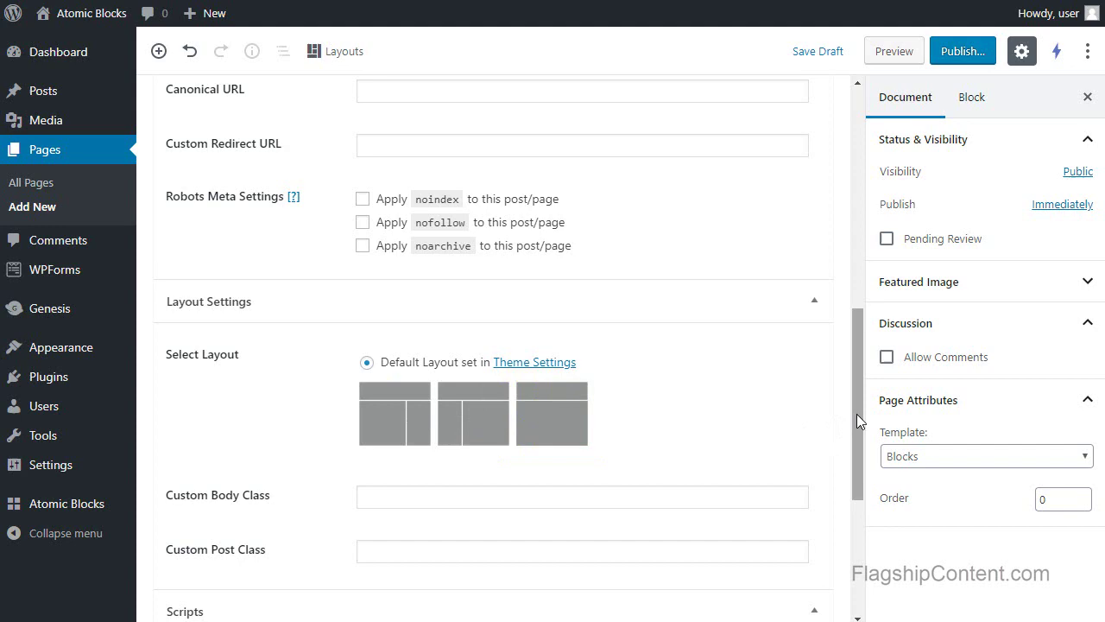
pyautogui.moveTo(856, 414); pyautogui.dragTo(856, 413)
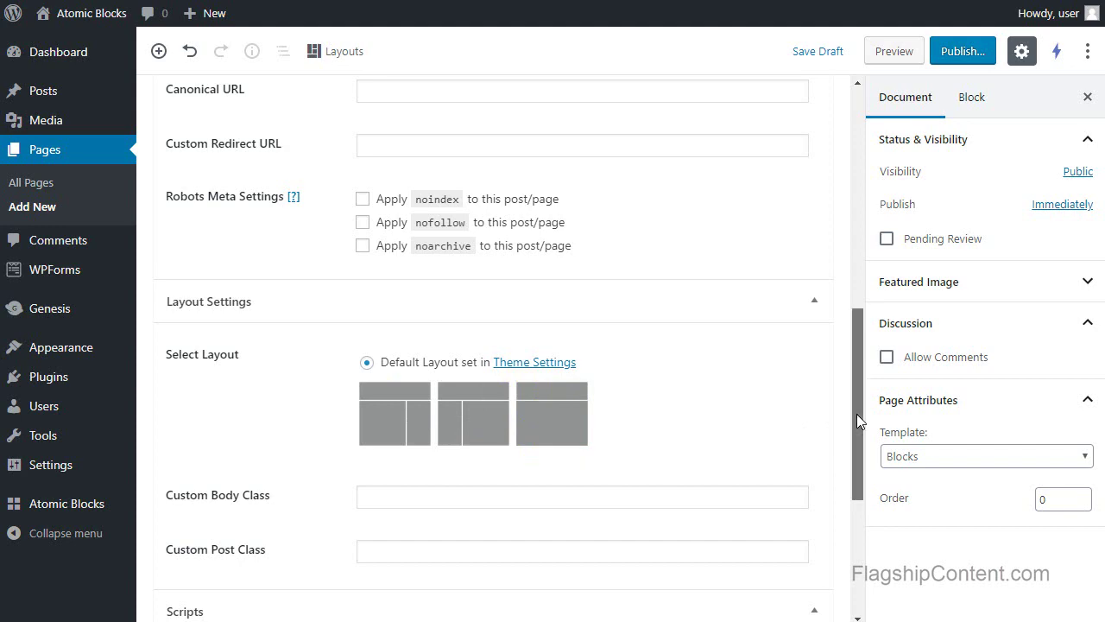
pyautogui.moveTo(856, 413); pyautogui.dragTo(861, 189)
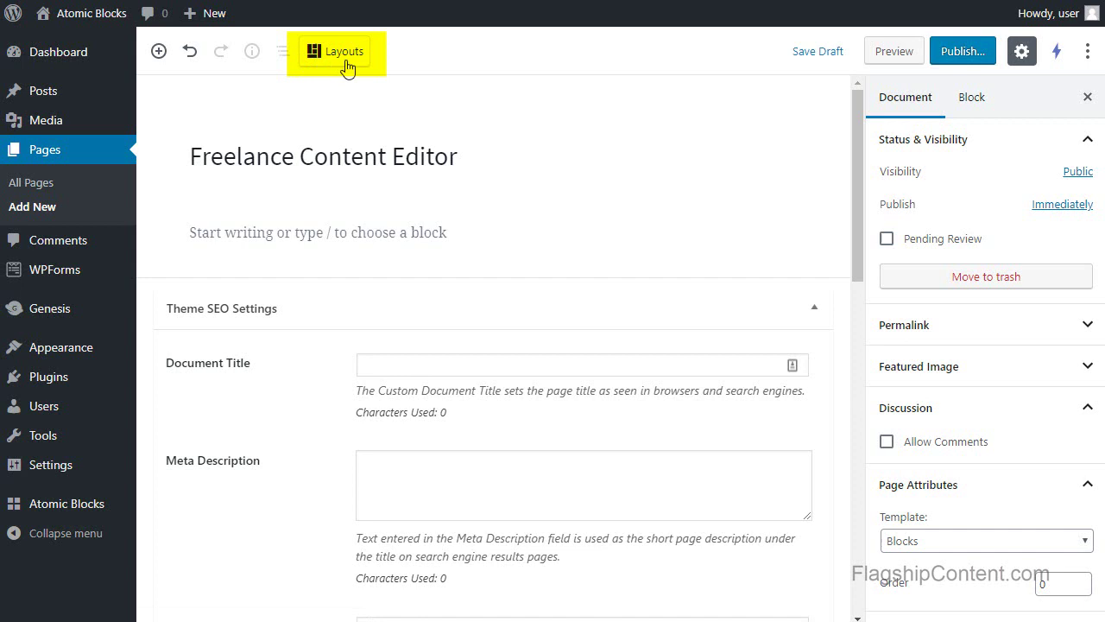
# - Insert the Freelancer full-page layout from the Atomic Blocks layout library
pyautogui.click(346, 62)
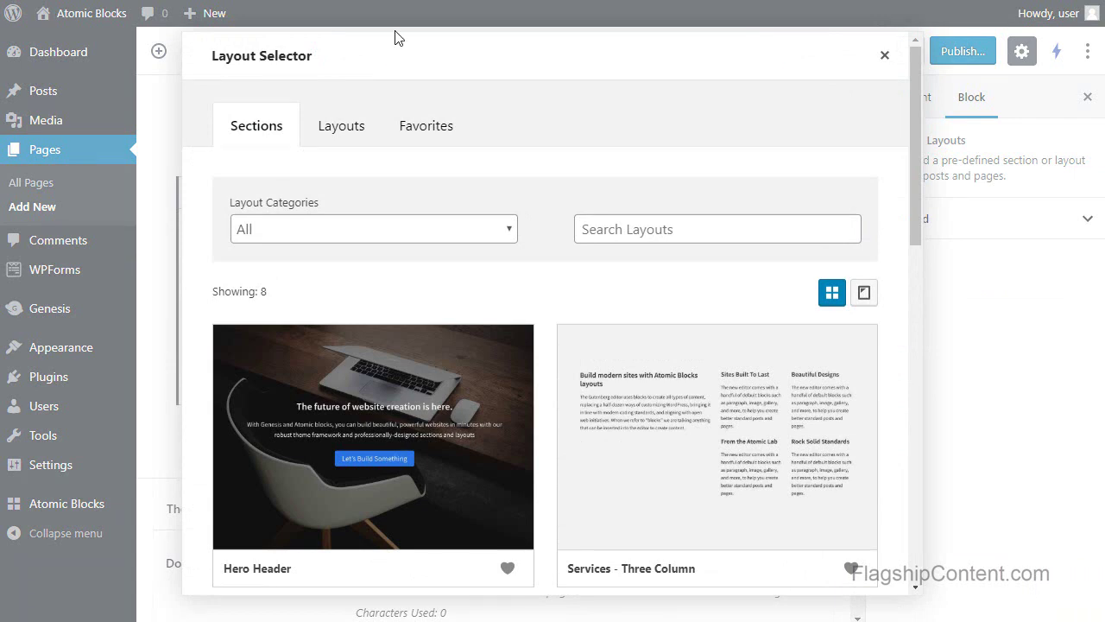
pyautogui.click(352, 130)
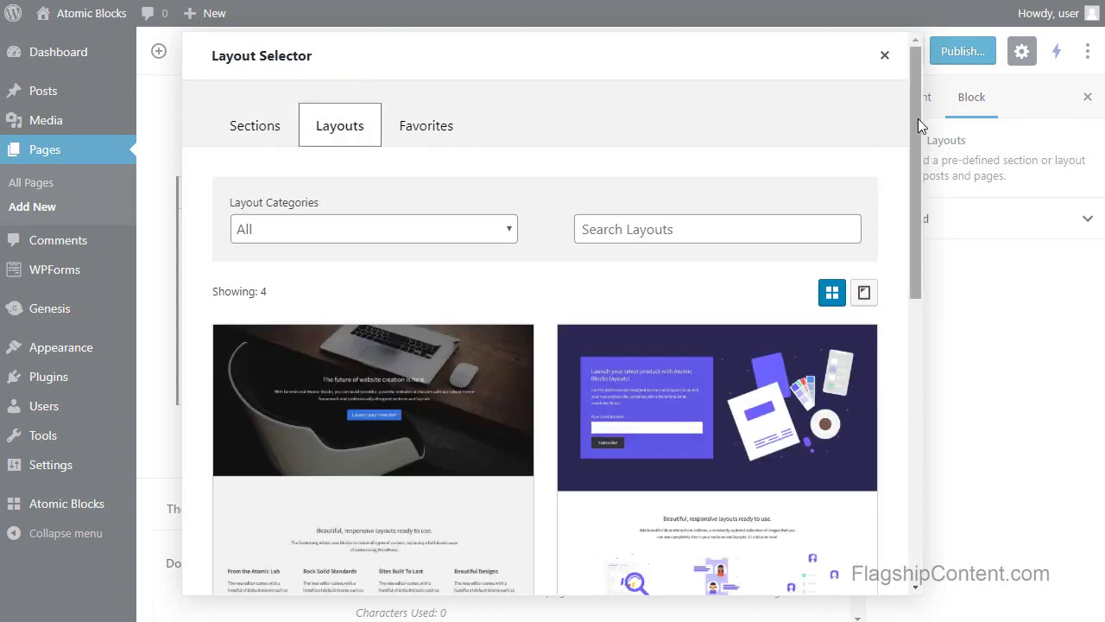
pyautogui.moveTo(918, 118); pyautogui.dragTo(954, 389)
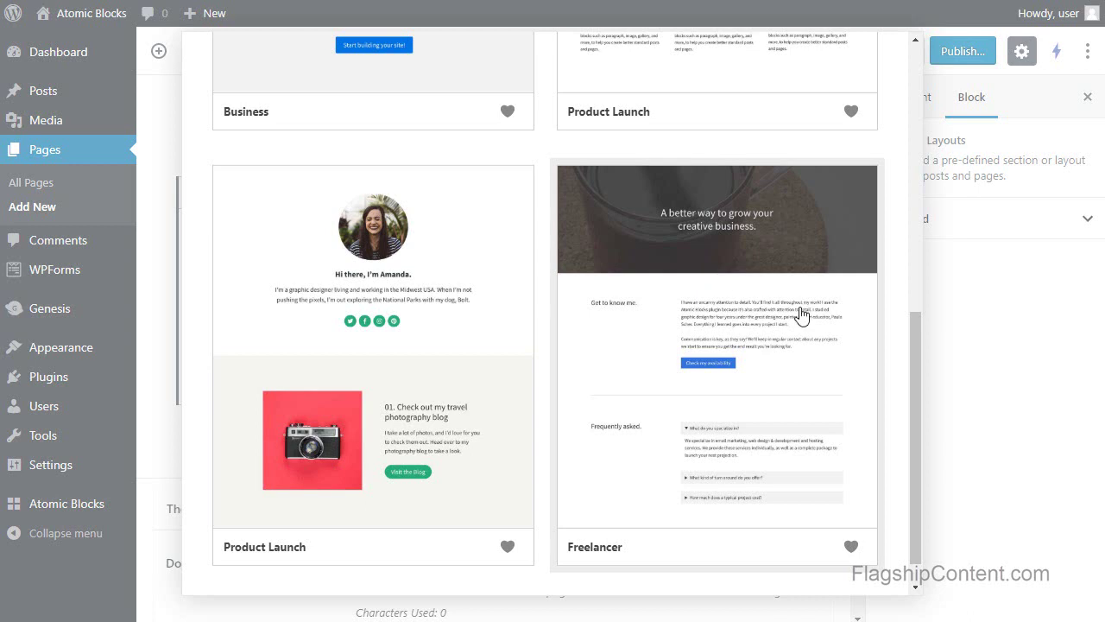
pyautogui.click(1090, 429)
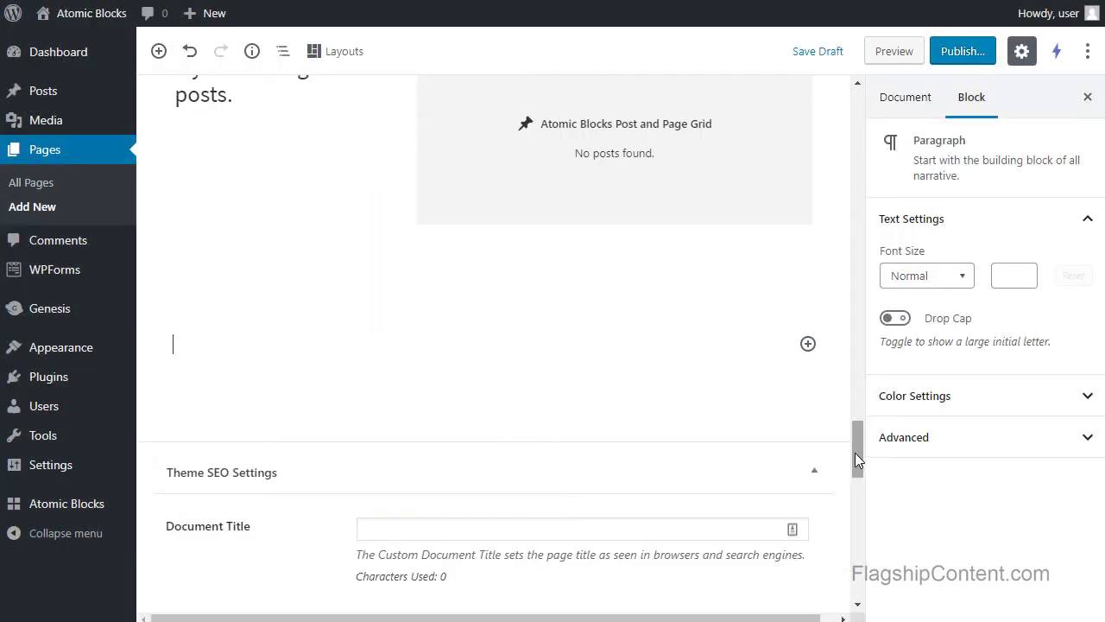
# - Publish the 'Freelance Content Editor' page through the pre-publish panel
pyautogui.moveTo(855, 452); pyautogui.dragTo(845, 104)
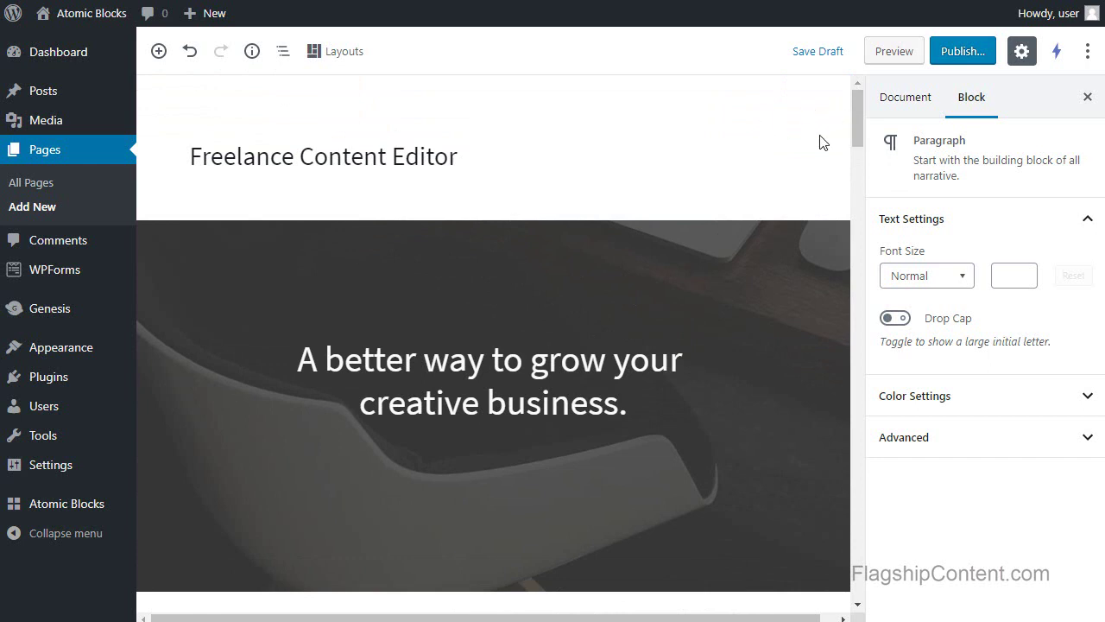
pyautogui.click(962, 52)
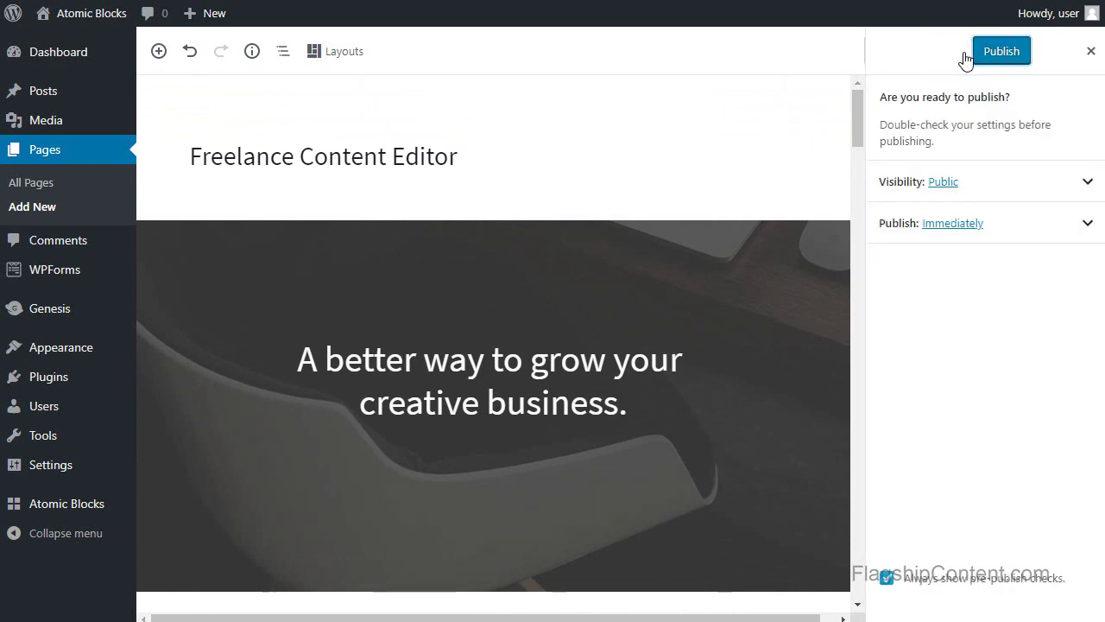
pyautogui.click(997, 53)
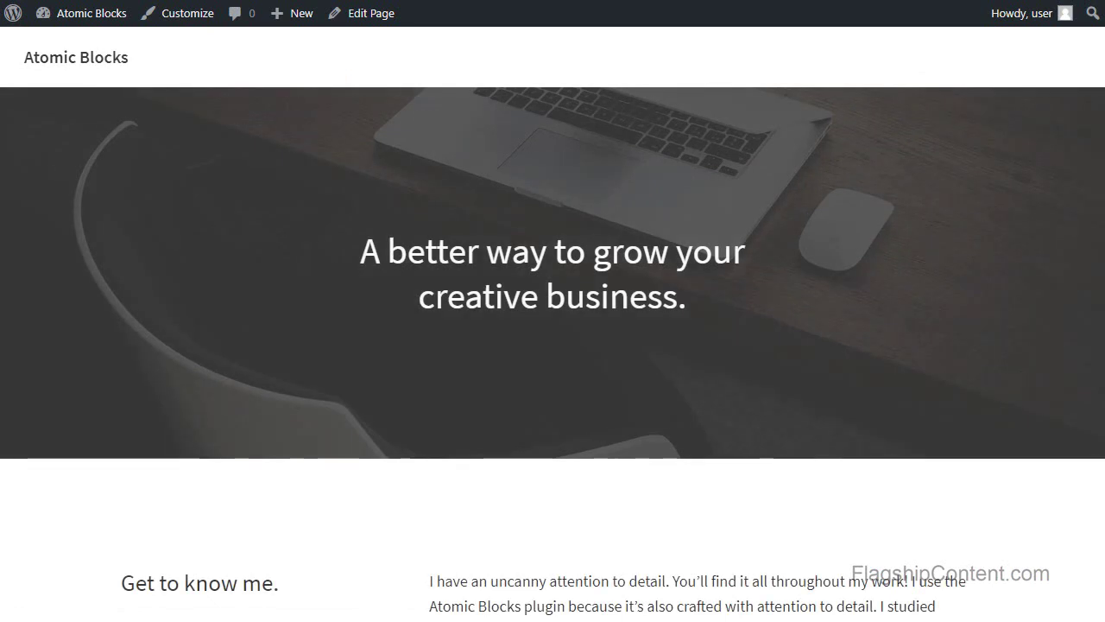
pyautogui.scroll(-2, 553, 345)
pyautogui.scroll(-5, 552, 345)
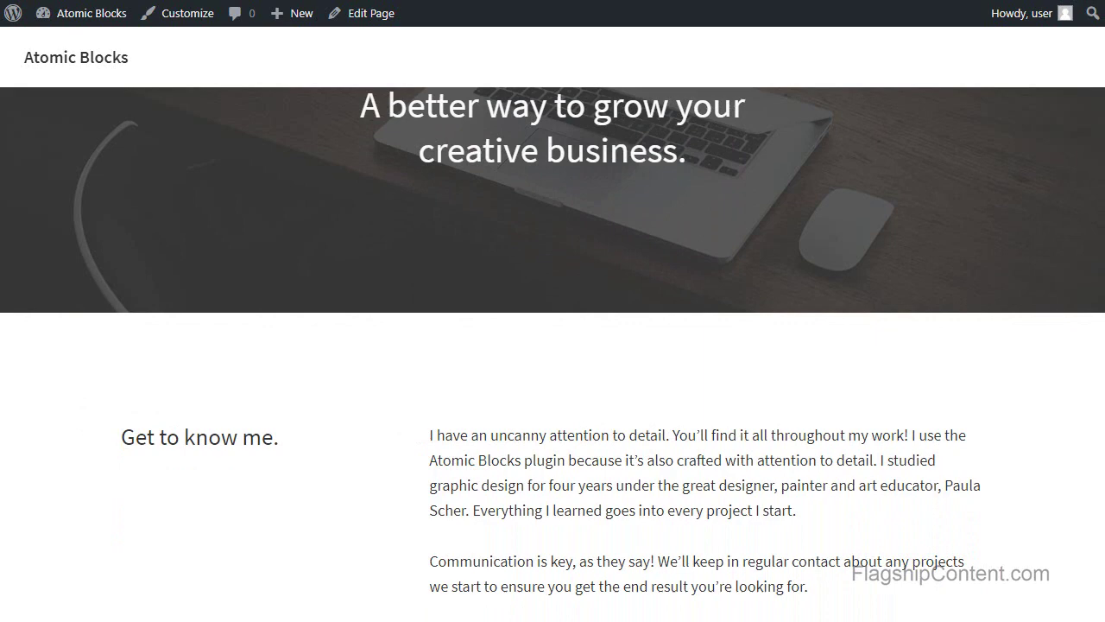
pyautogui.scroll(-8, 552, 345)
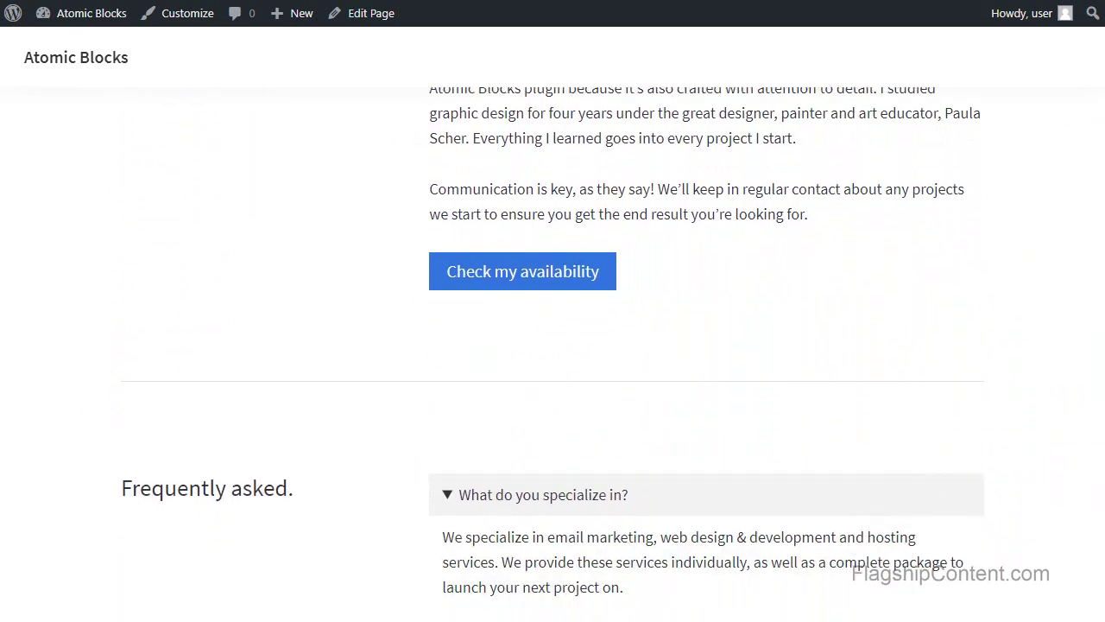
pyautogui.scroll(-8, 552, 345)
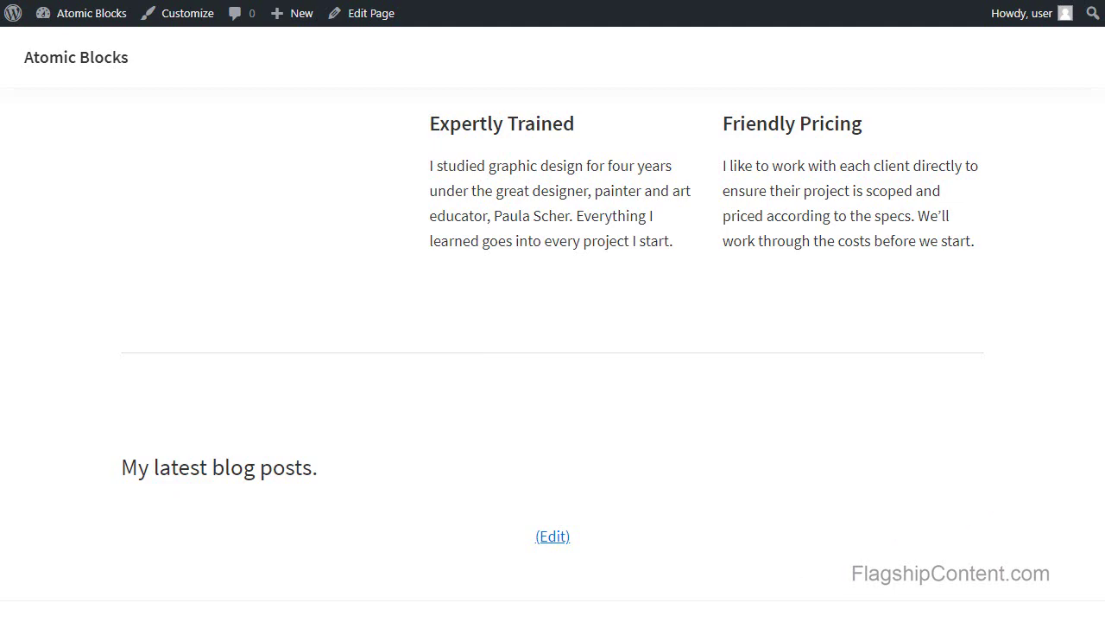
pyautogui.scroll(15, 553, 345)
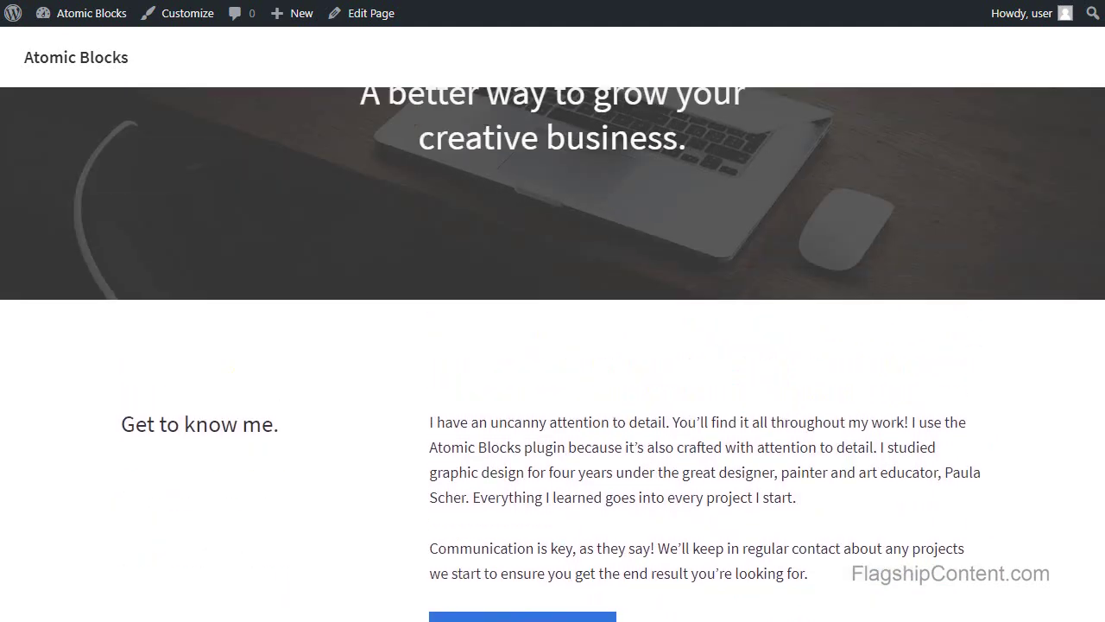
pyautogui.scroll(2, 553, 345)
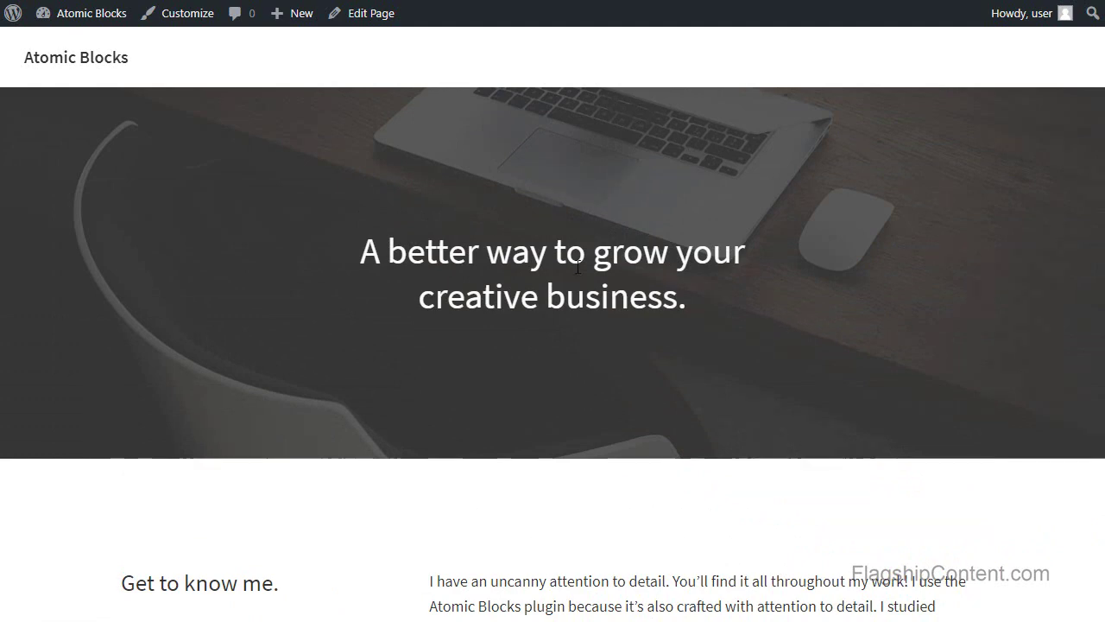
# - Back in the editor, replace the hero headline with the freelancer's name plus ': Freelance Content Editor'
pyautogui.click(374, 15)
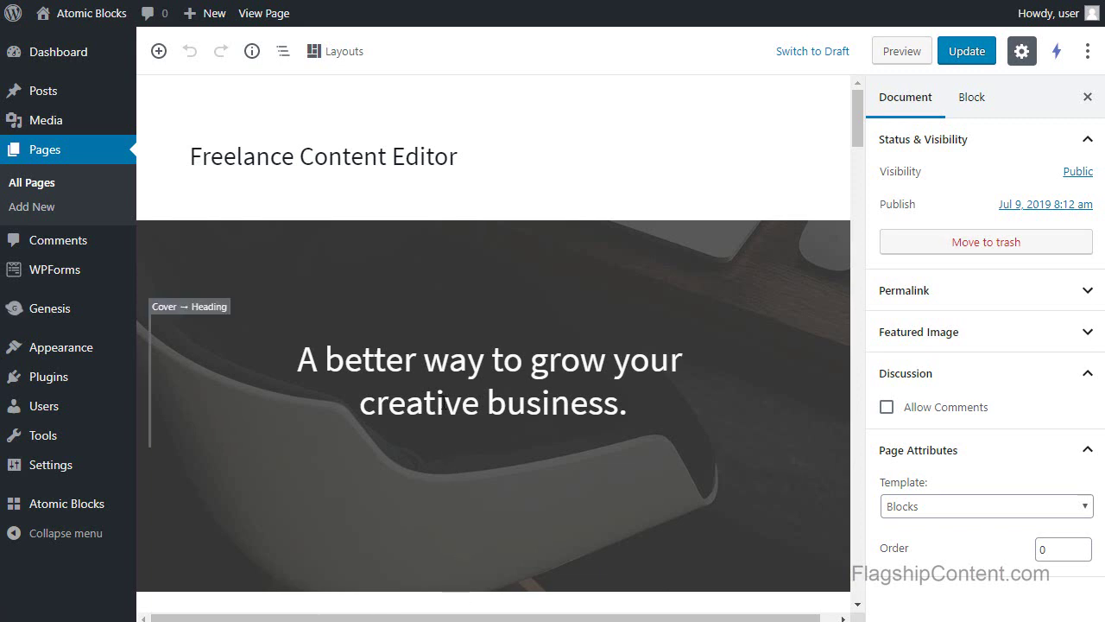
pyautogui.tripleClick(440, 403)
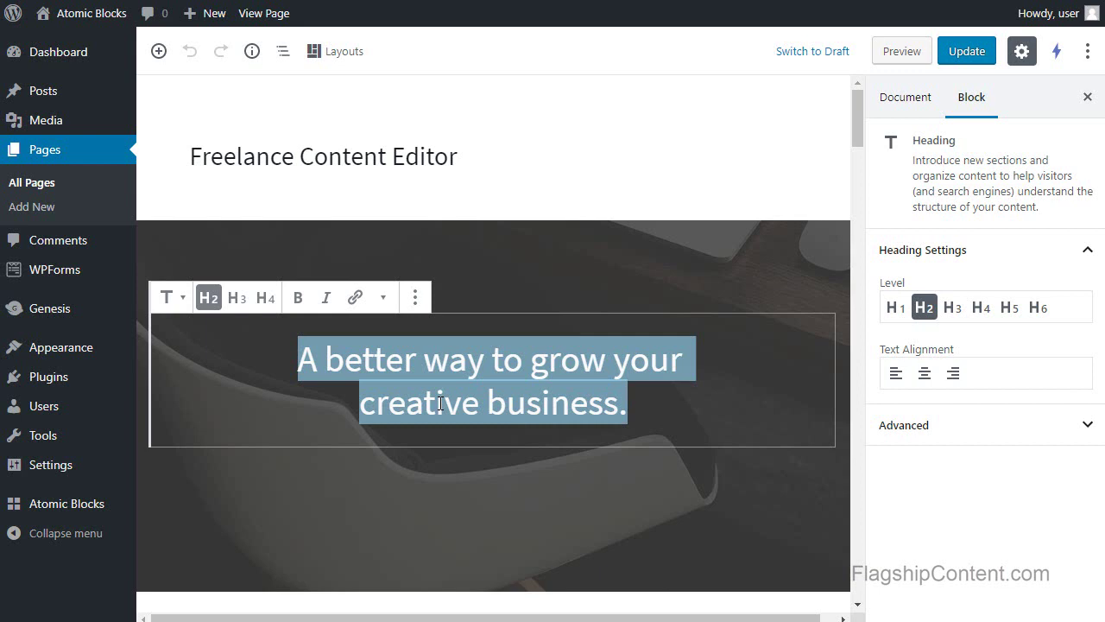
pyautogui.write('Sam')
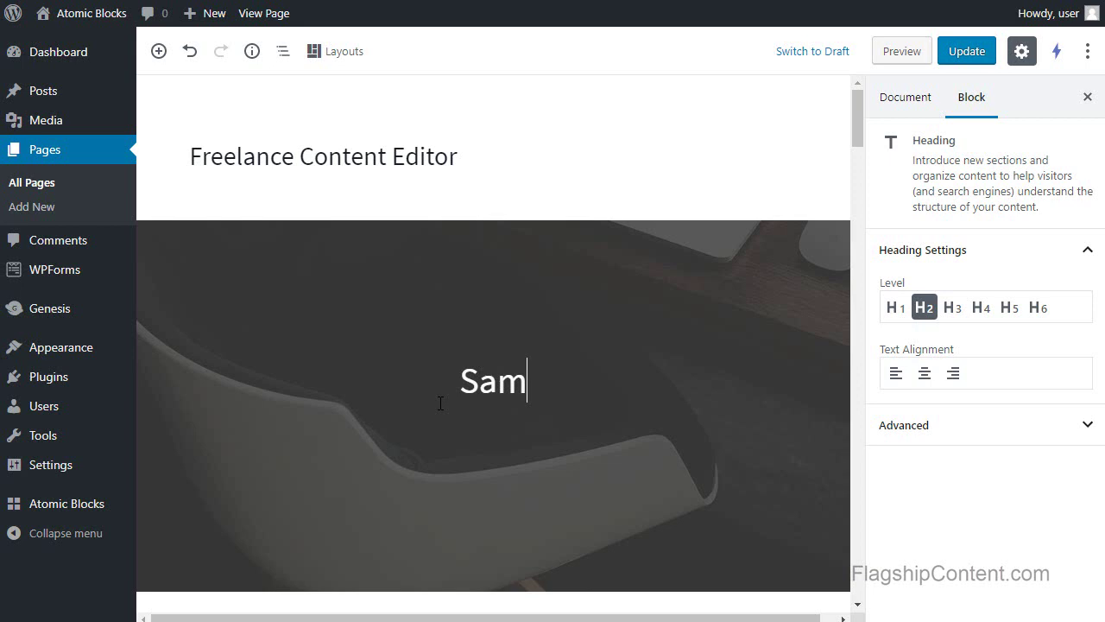
pyautogui.write(' Smith:')
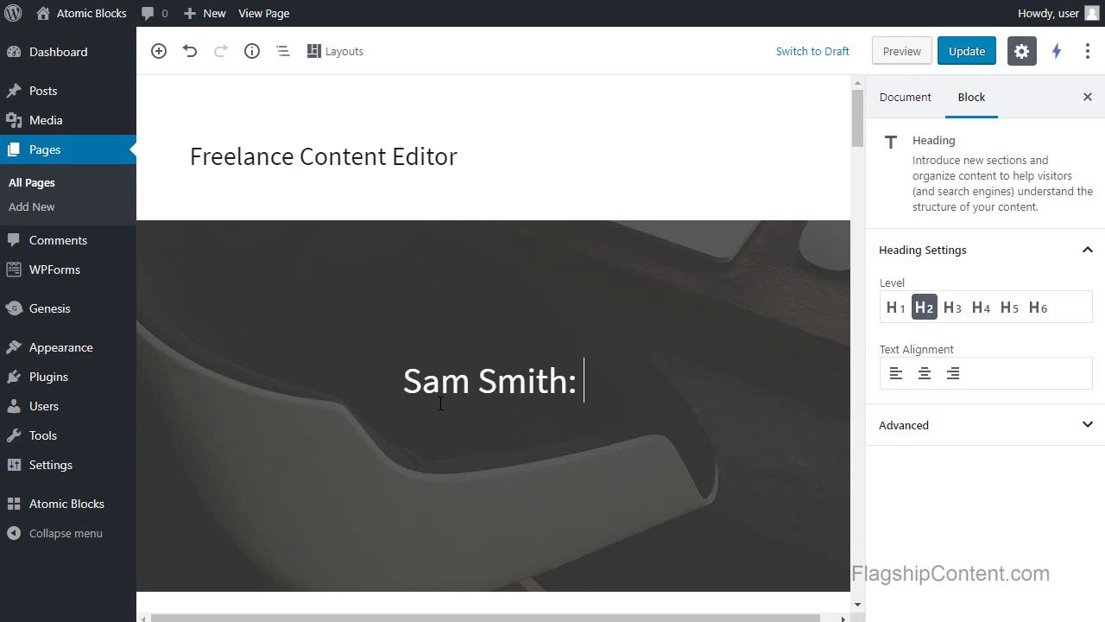
pyautogui.write(' Free')
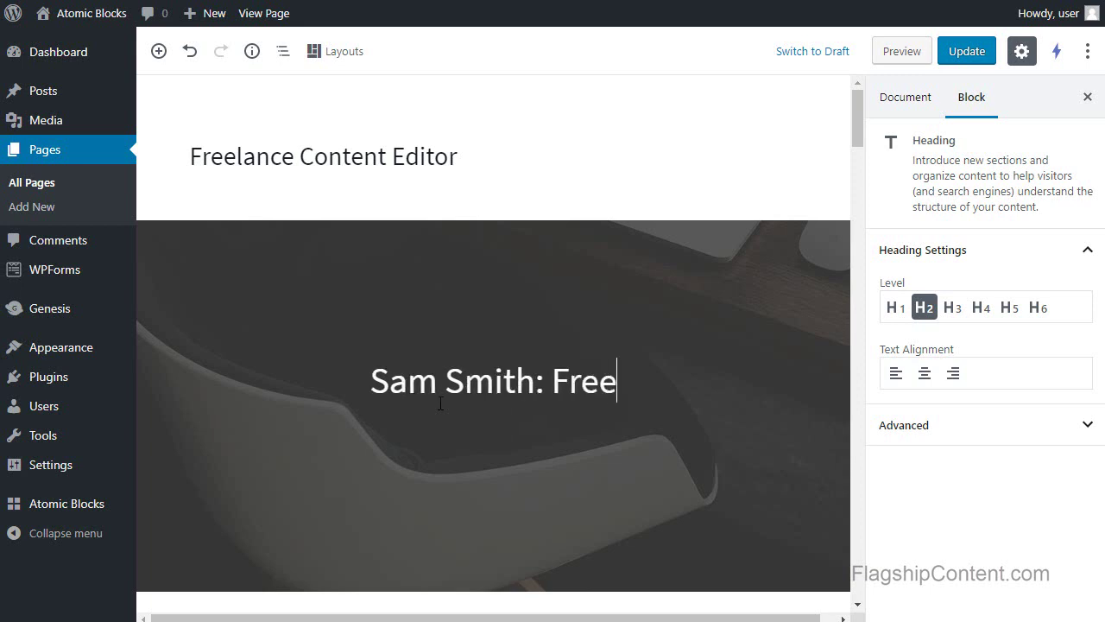
pyautogui.write('lance Content ')
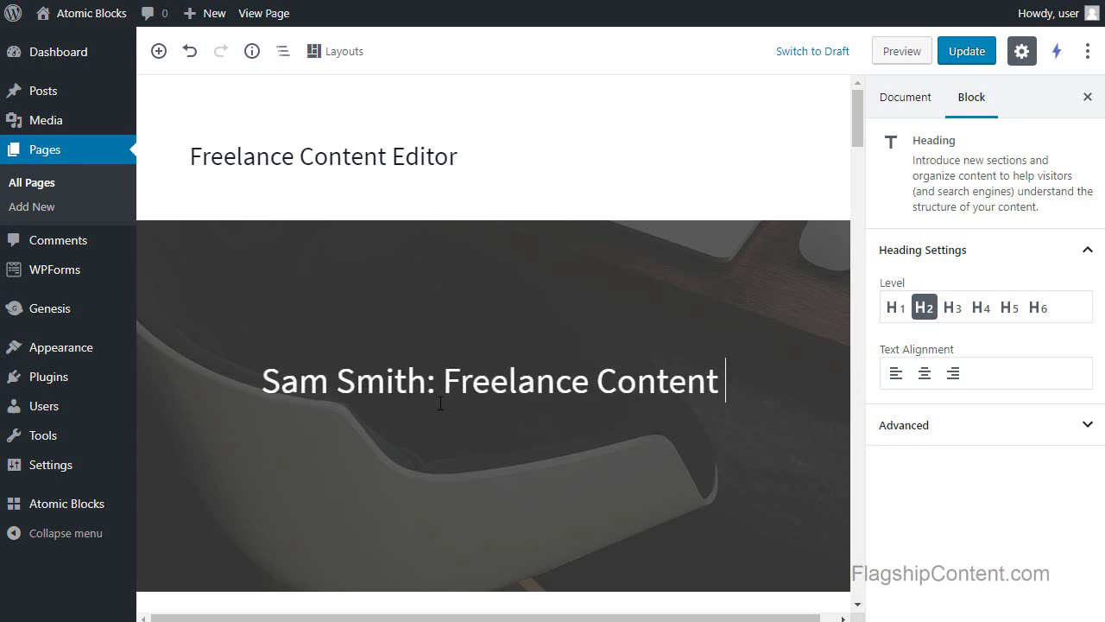
pyautogui.write('Editor')
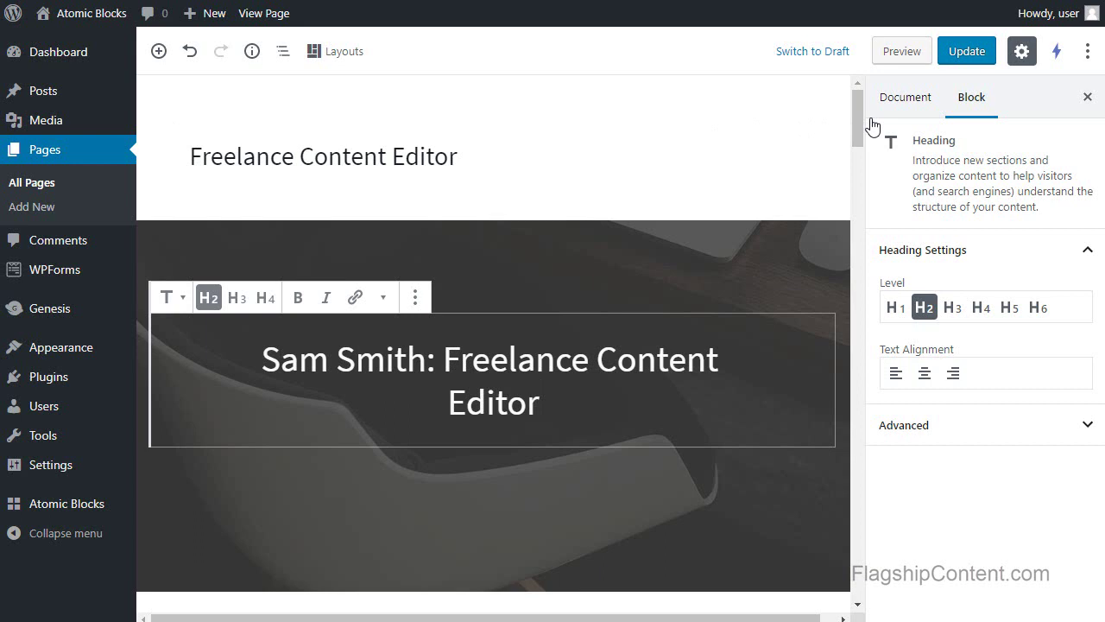
# - Replace 'Get to know' with 'About' so the section heading reads 'About me.'
pyautogui.moveTo(856, 122); pyautogui.dragTo(863, 188)
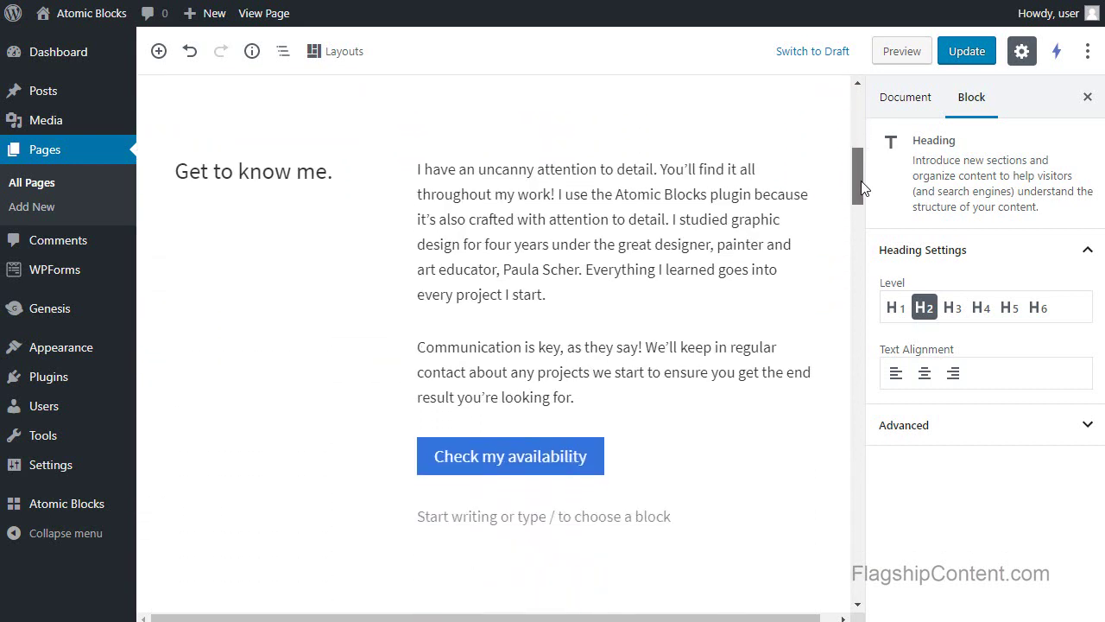
pyautogui.click(328, 172)
pyautogui.click(294, 173)
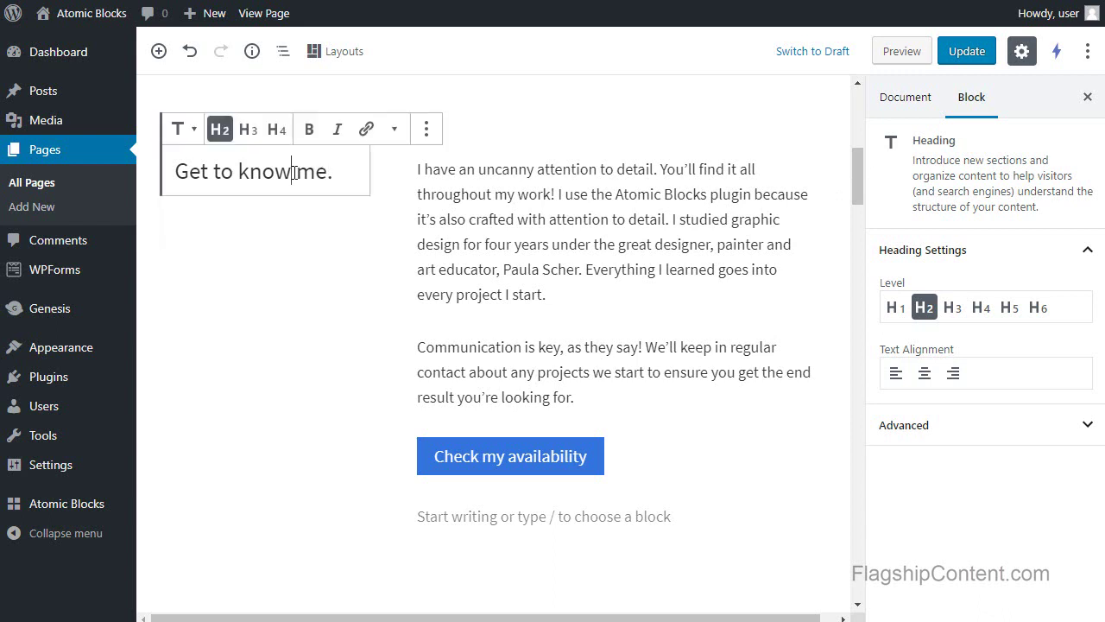
pyautogui.moveTo(295, 173); pyautogui.dragTo(177, 171)
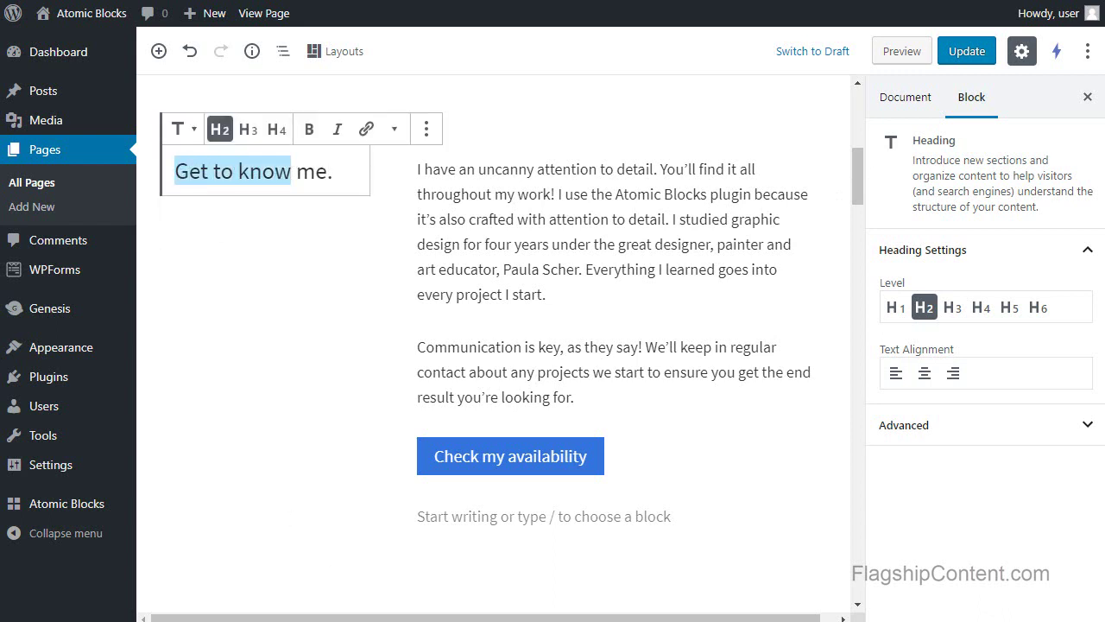
pyautogui.write('Ab')
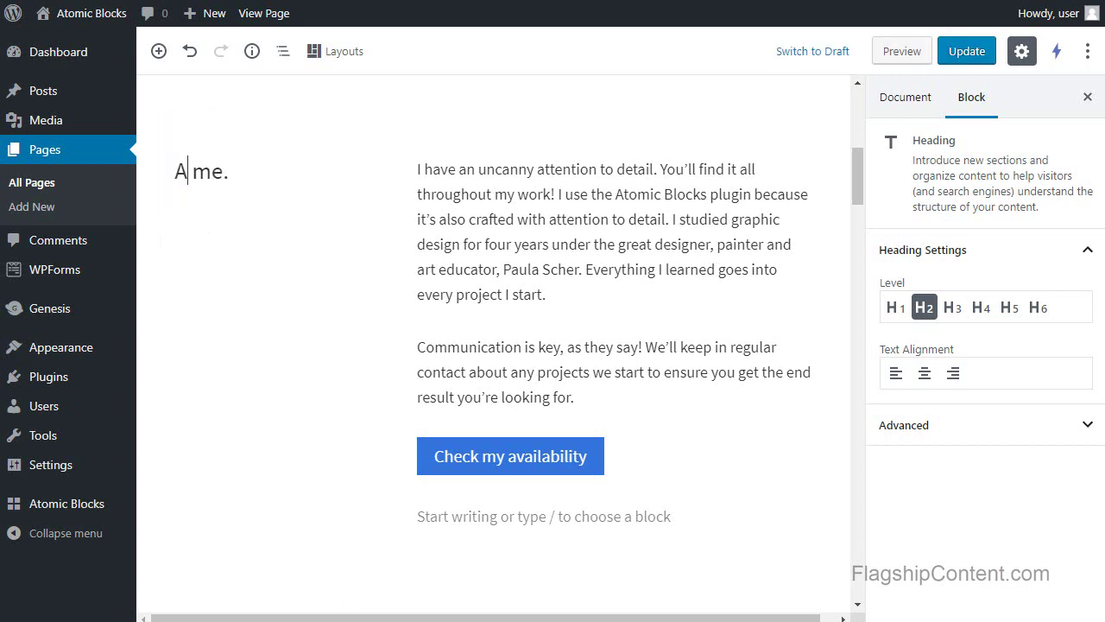
pyautogui.write('out')
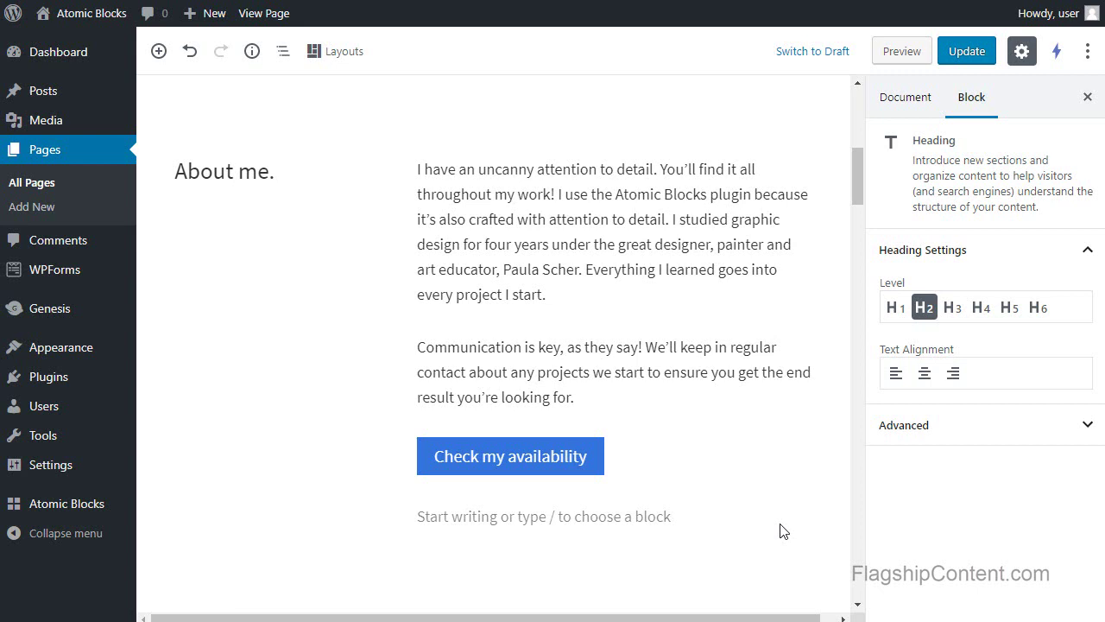
pyautogui.tripleClick(665, 244)
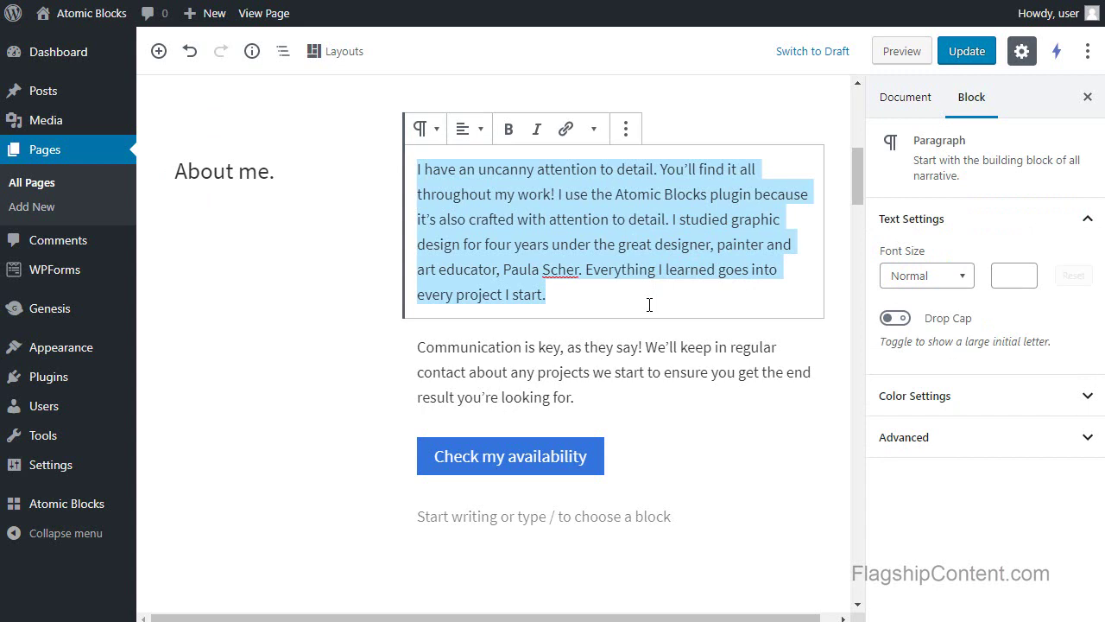
# - Link the availability button to the About Me page (page_id=8) and relabel it 'About Me'
pyautogui.press('Up')
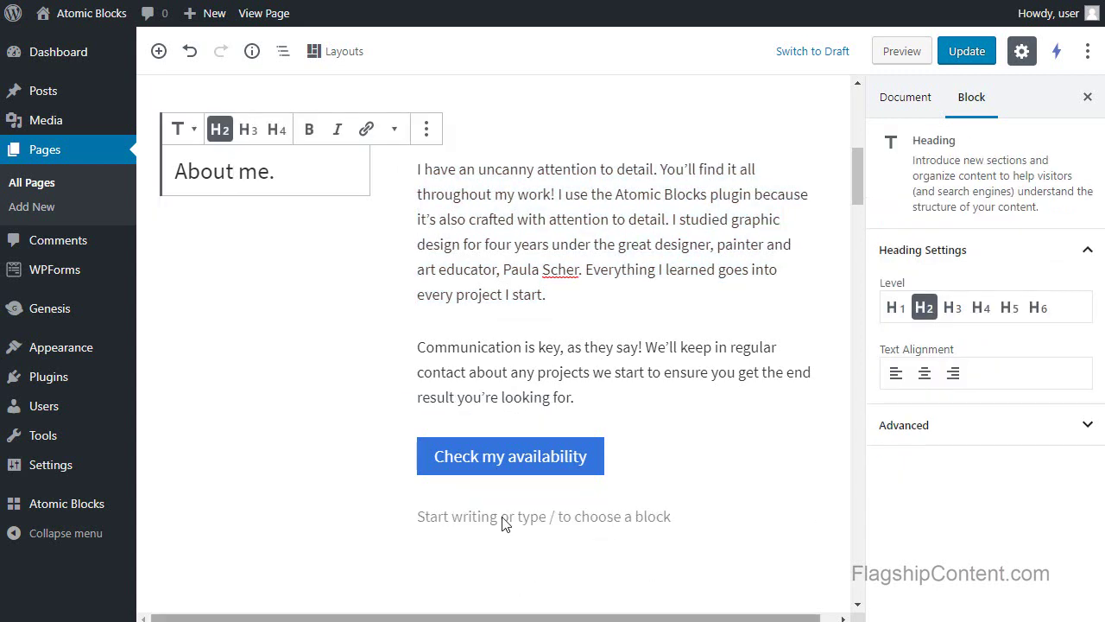
pyautogui.click(487, 464)
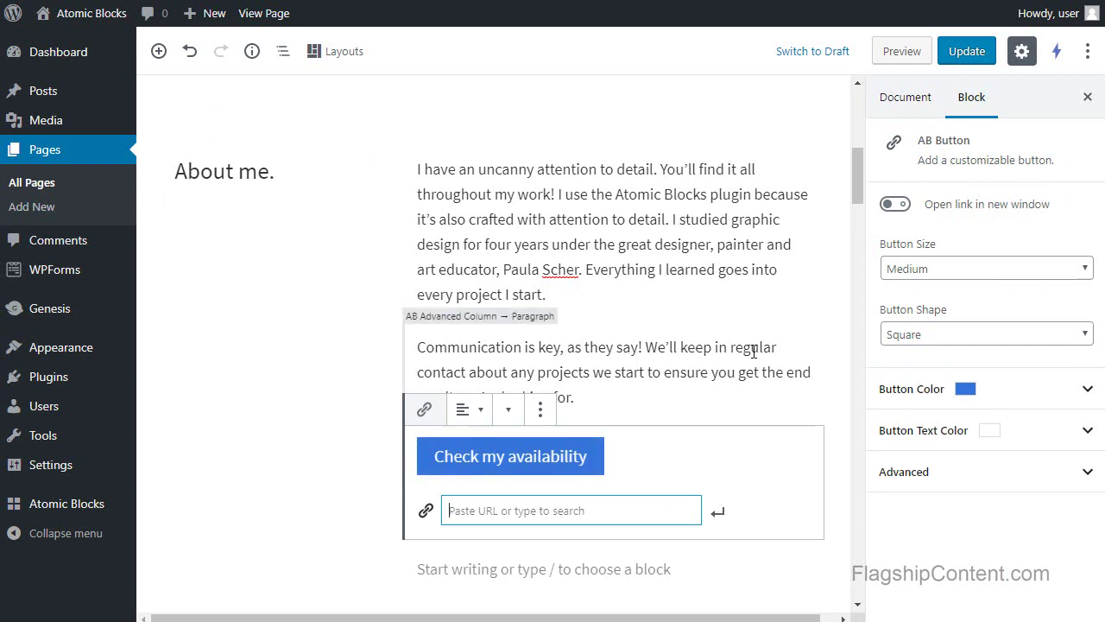
pyautogui.write('about')
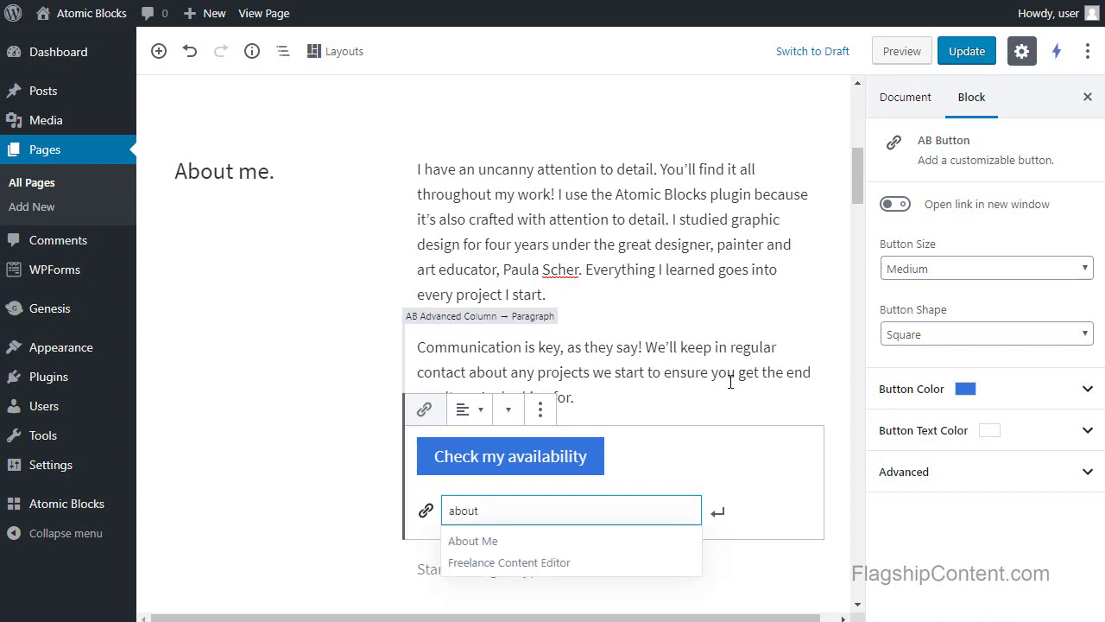
pyautogui.click(476, 541)
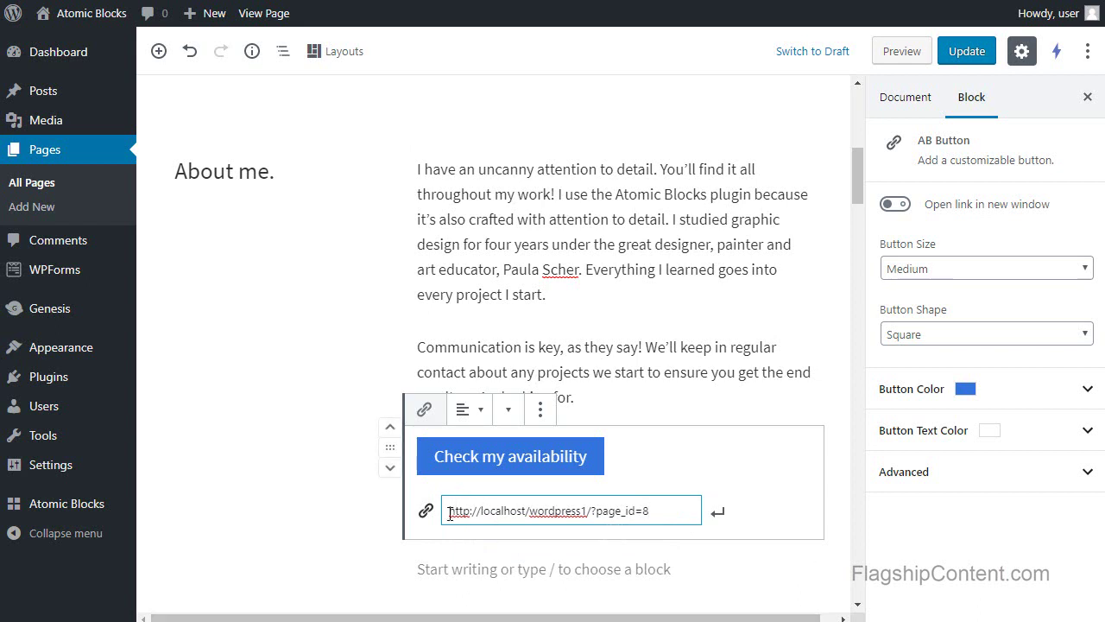
pyautogui.moveTo(448, 510); pyautogui.dragTo(587, 510)
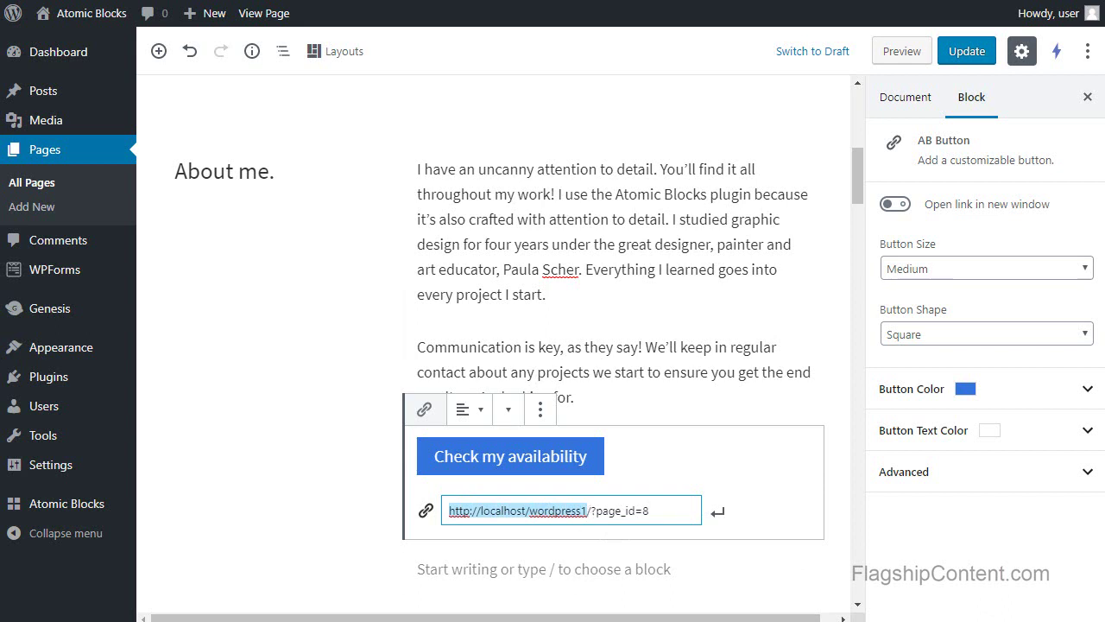
pyautogui.click(722, 516)
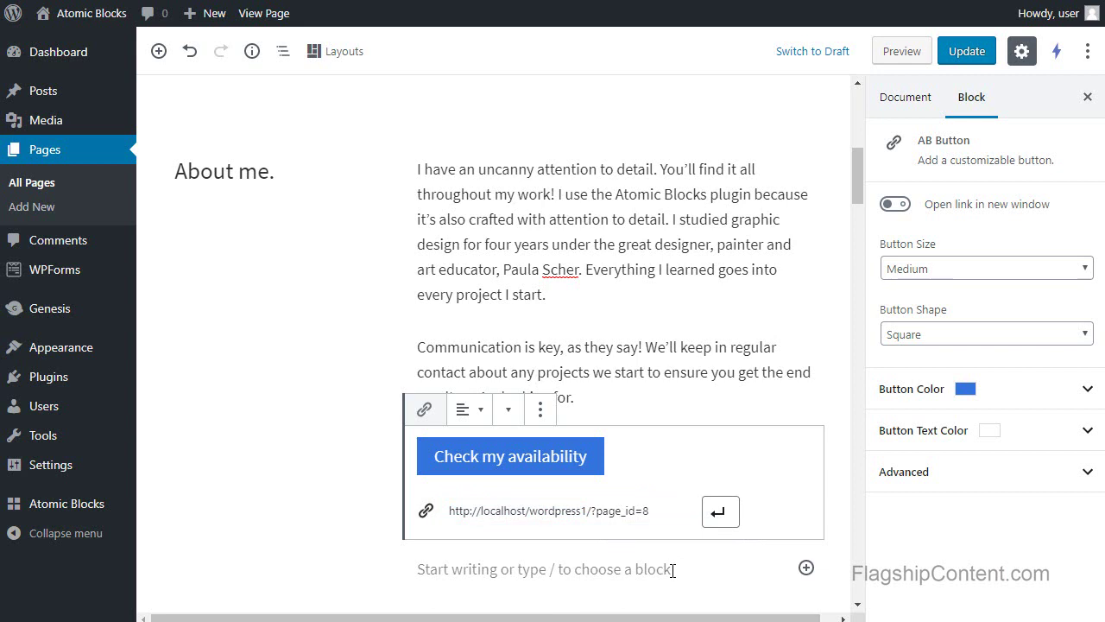
pyautogui.tripleClick(504, 463)
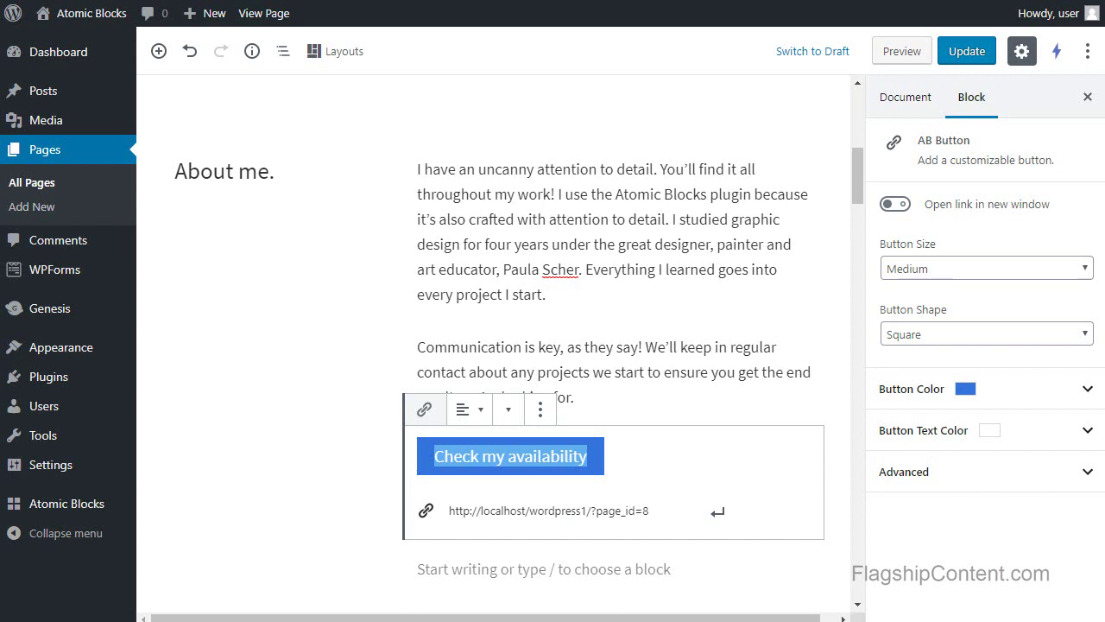
pyautogui.write('About ')
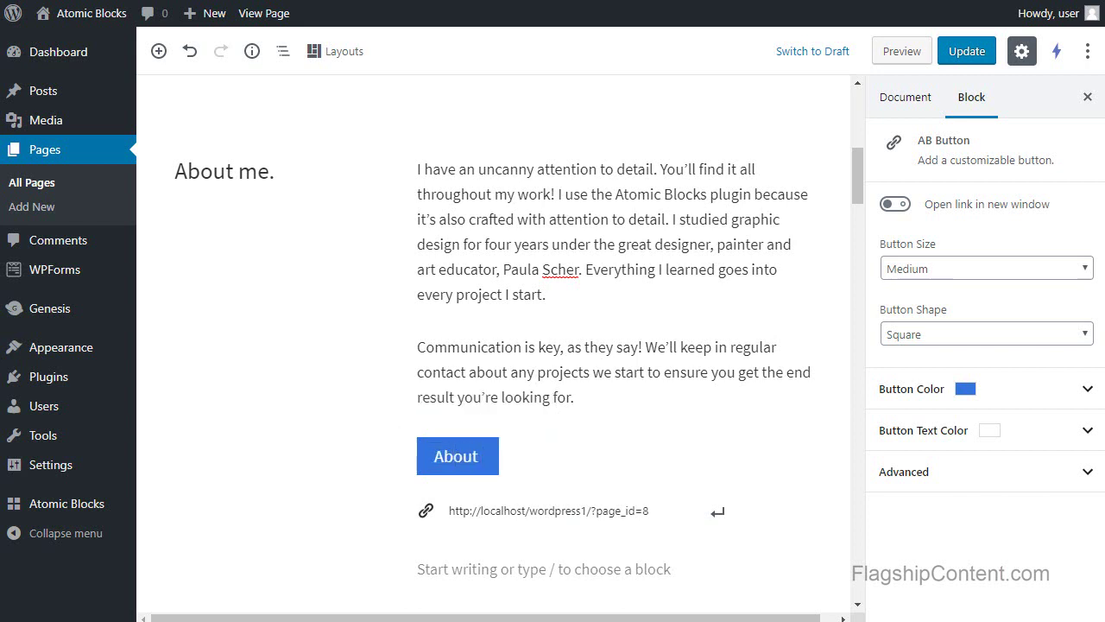
pyautogui.write('Me')
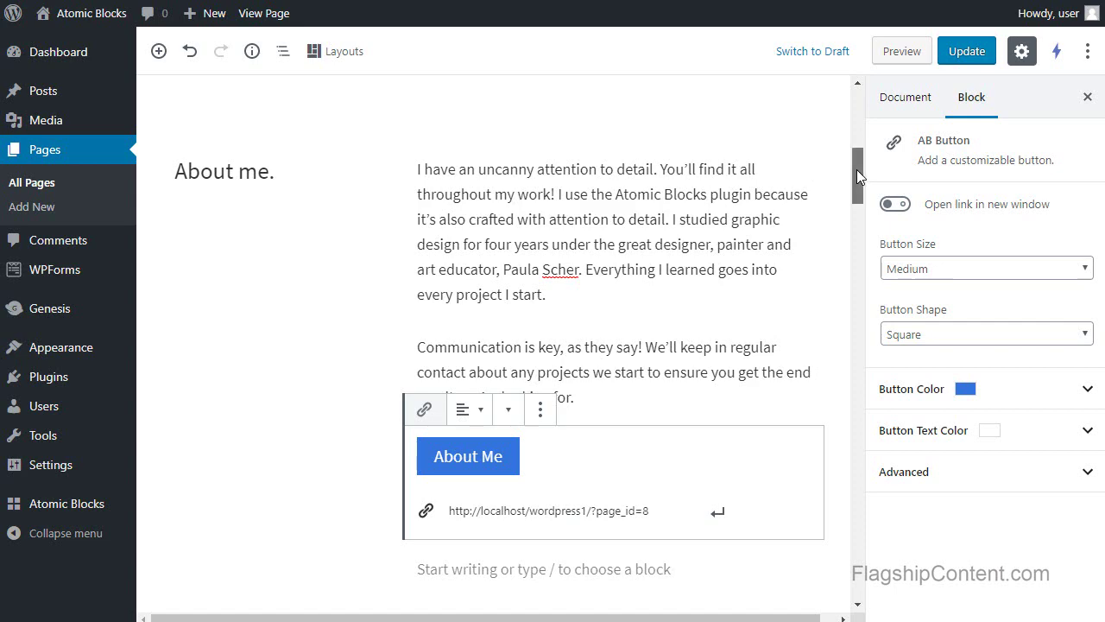
pyautogui.moveTo(856, 169); pyautogui.dragTo(854, 235)
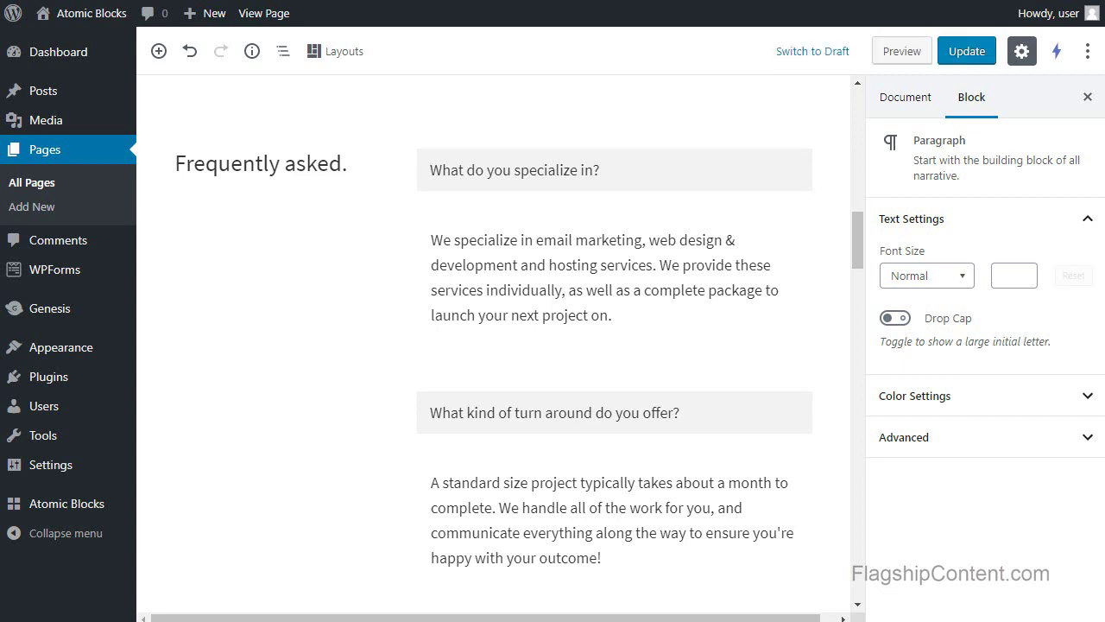
pyautogui.click(545, 172)
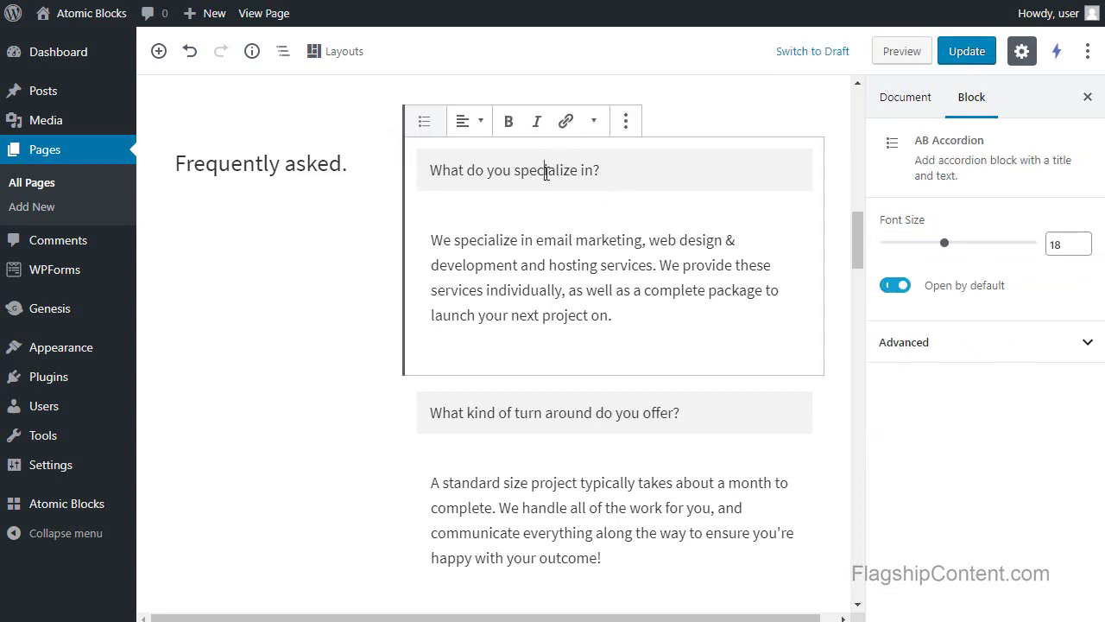
pyautogui.tripleClick(546, 171)
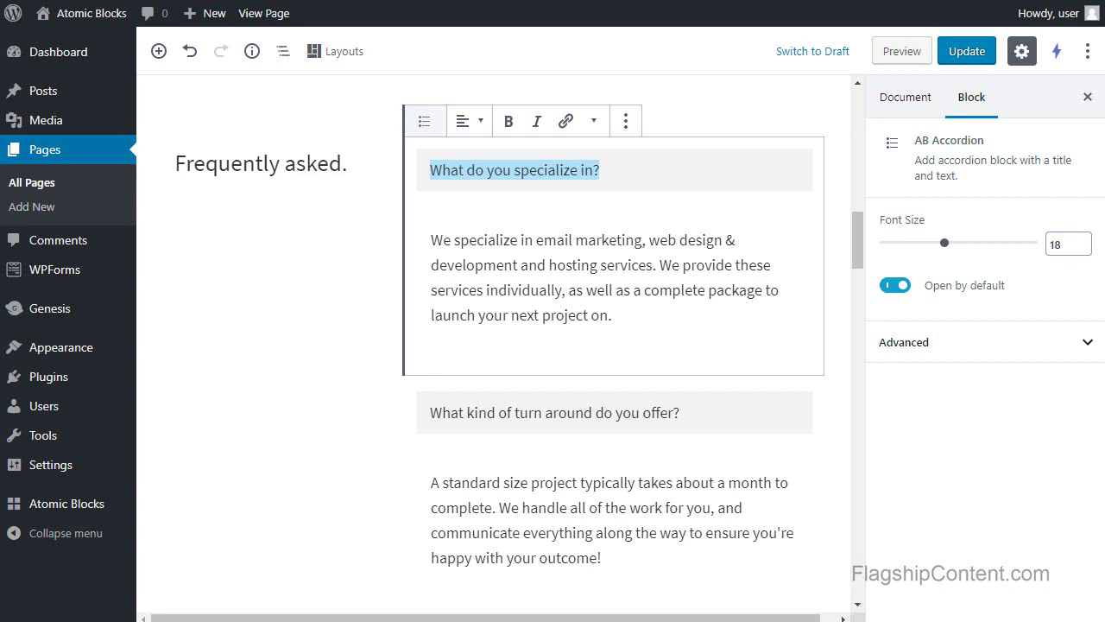
pyautogui.click(582, 265)
pyautogui.tripleClick(583, 265)
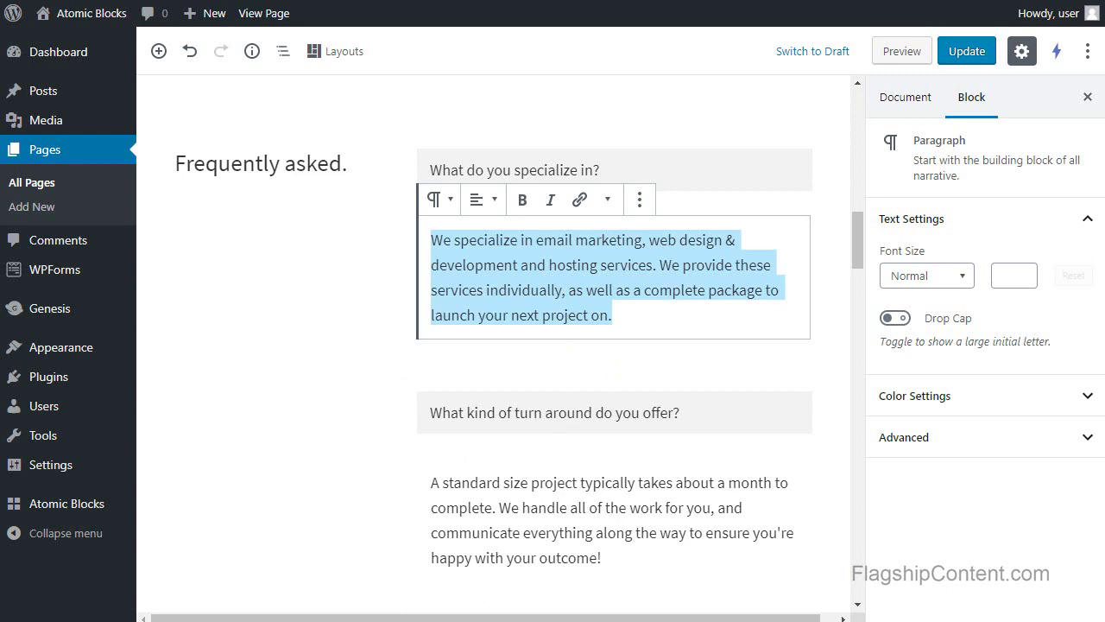
pyautogui.click(532, 413)
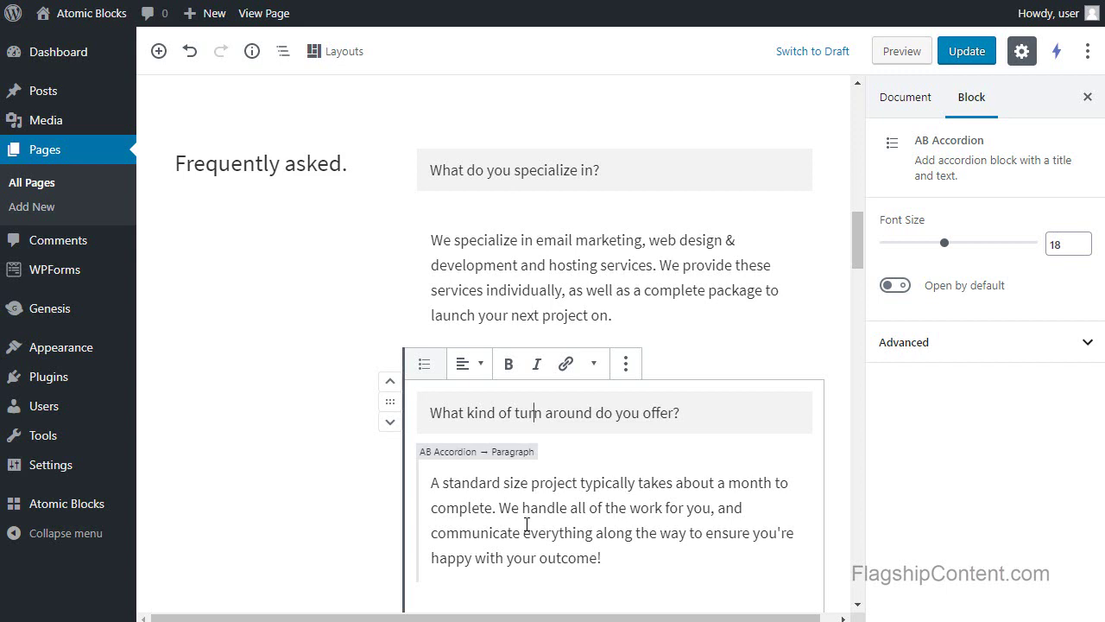
pyautogui.click(565, 170)
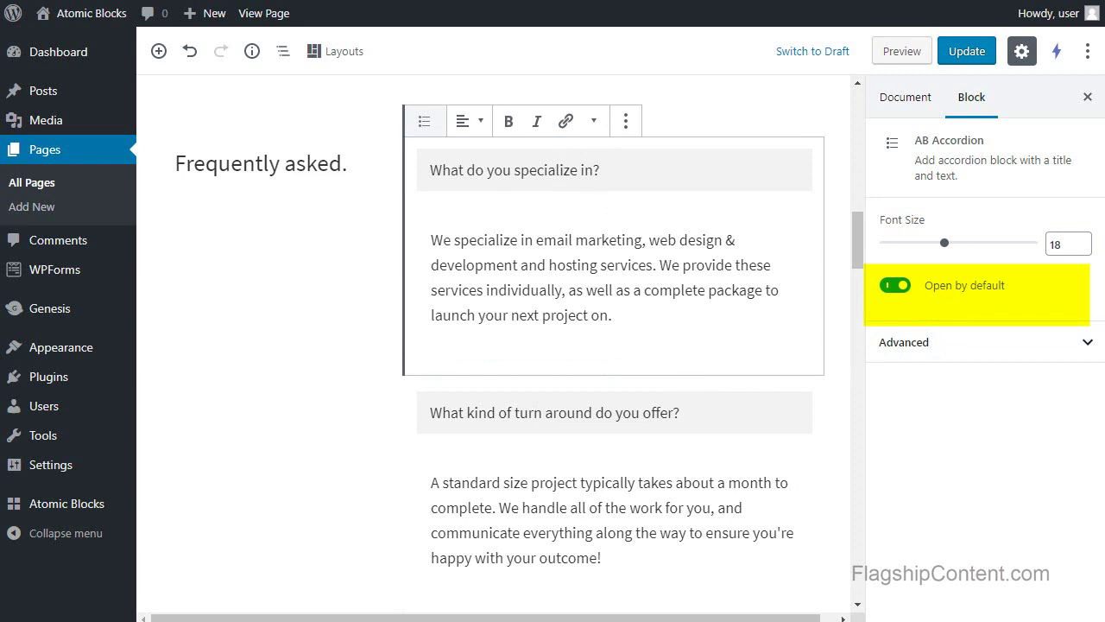
pyautogui.click(533, 412)
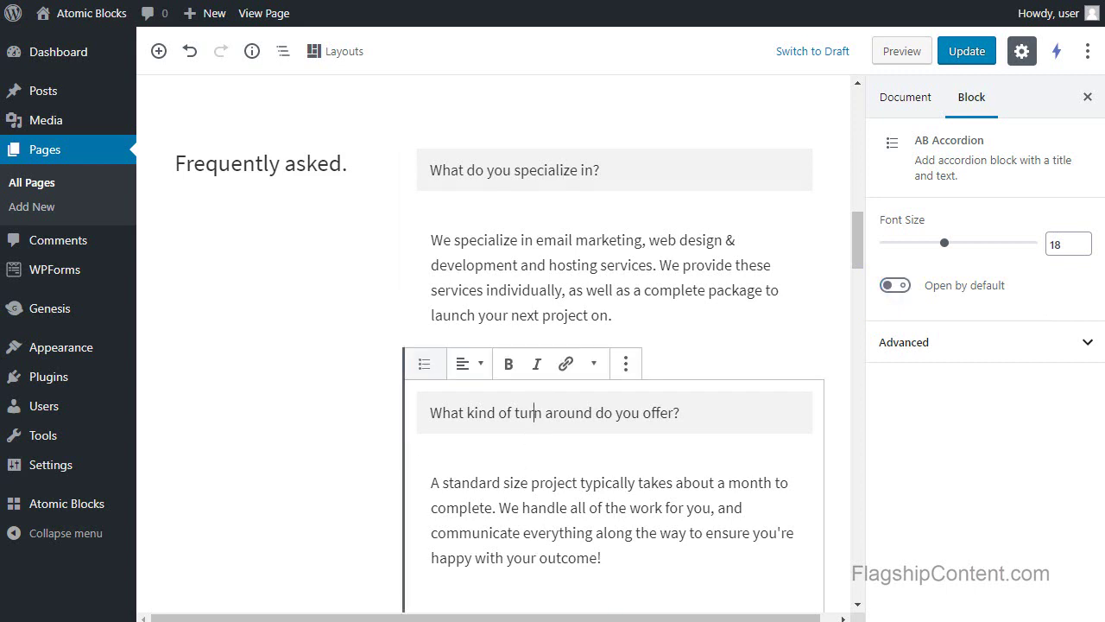
pyautogui.click(914, 292)
pyautogui.click(915, 292)
pyautogui.moveTo(855, 233); pyautogui.dragTo(862, 353)
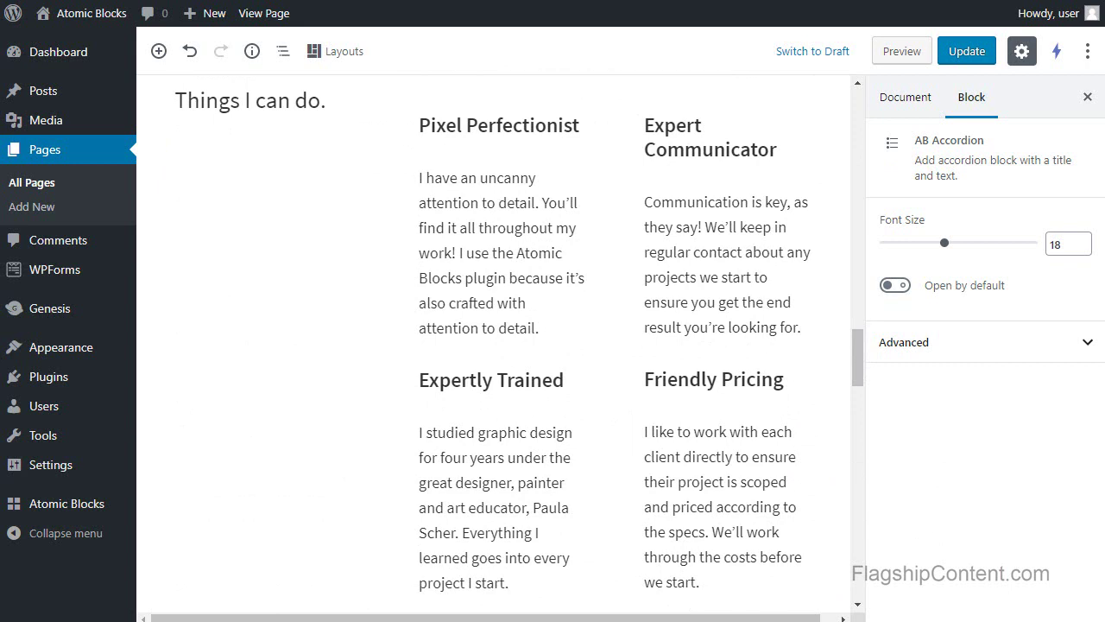
pyautogui.click(221, 101)
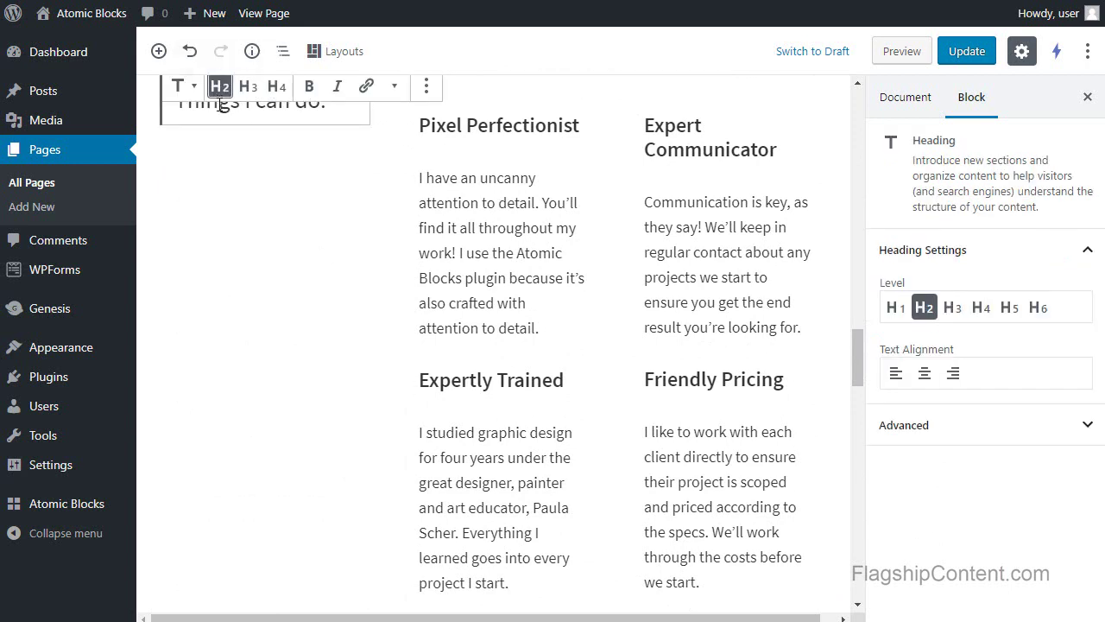
pyautogui.tripleClick(234, 106)
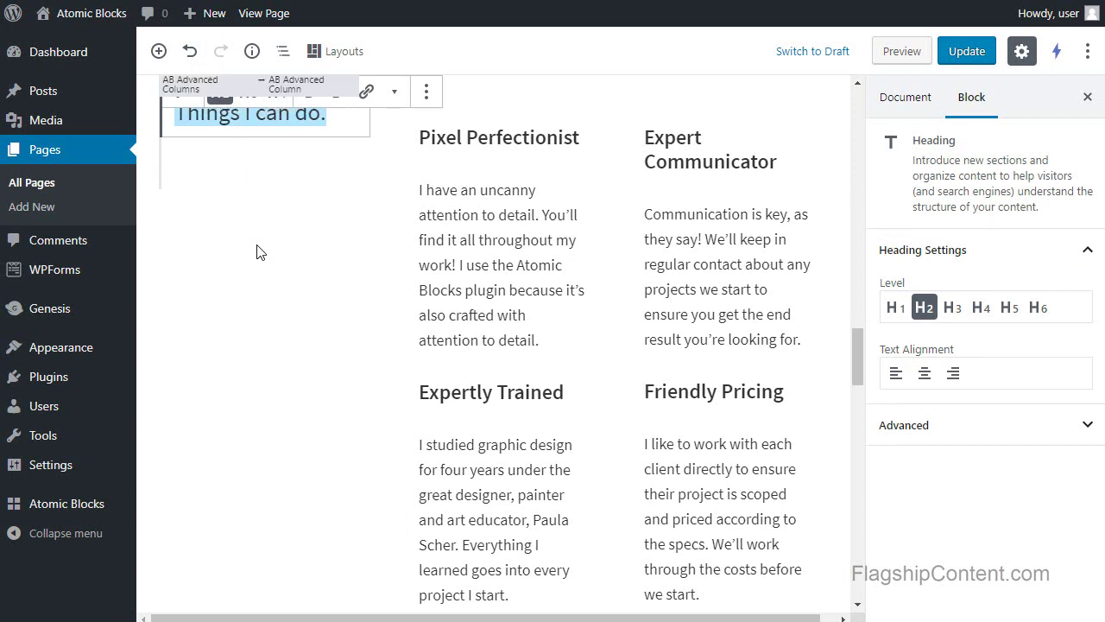
pyautogui.scroll(2, 256, 252)
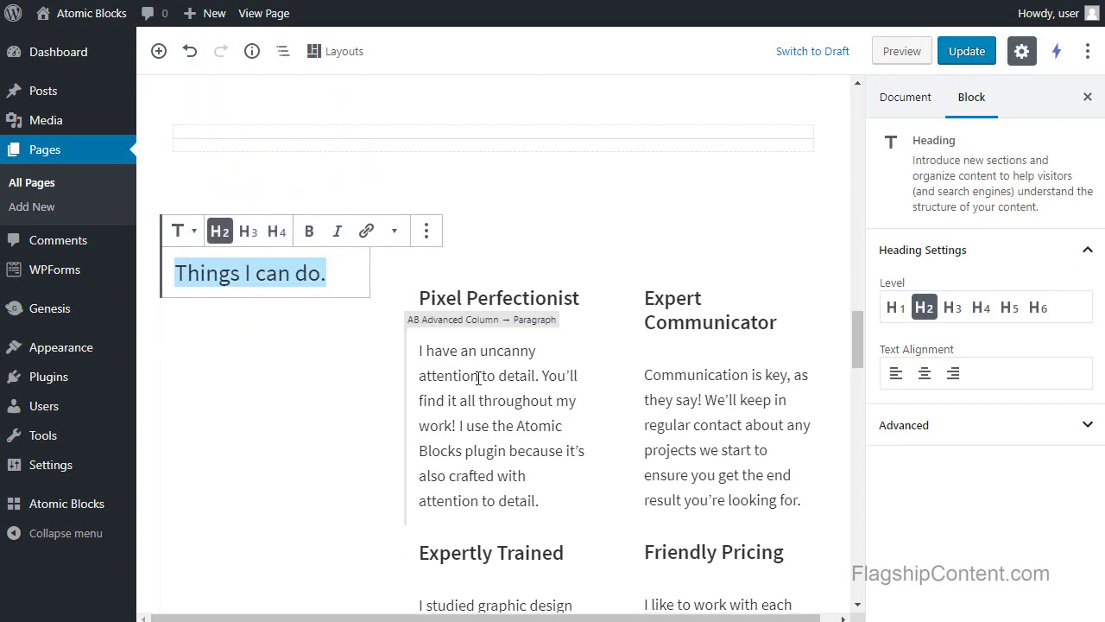
pyautogui.scroll(-6, 479, 378)
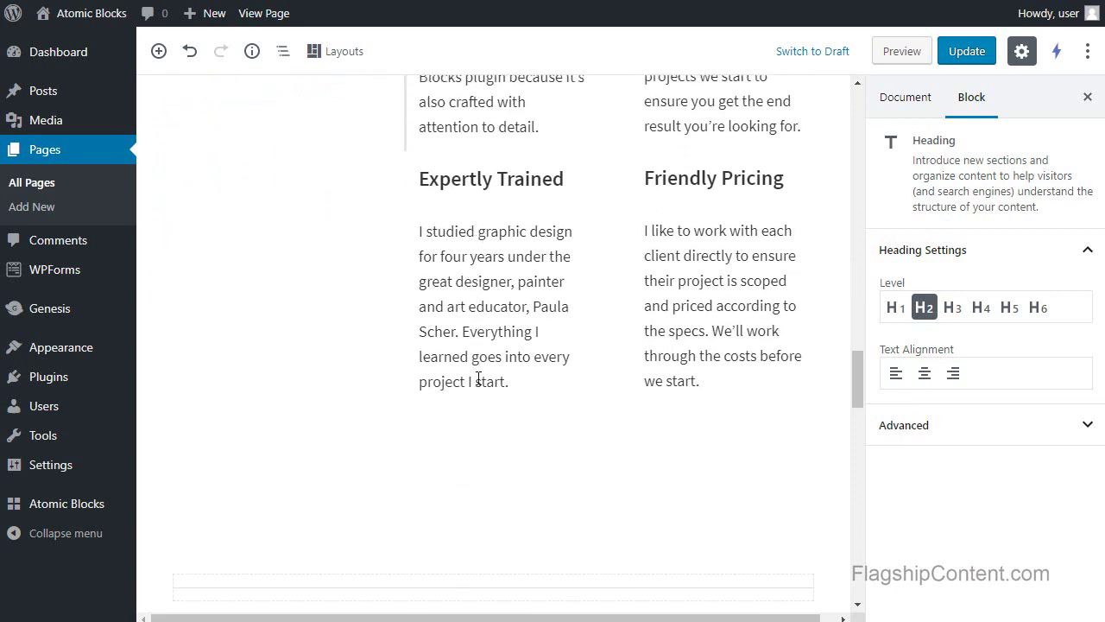
pyautogui.scroll(-5, 479, 382)
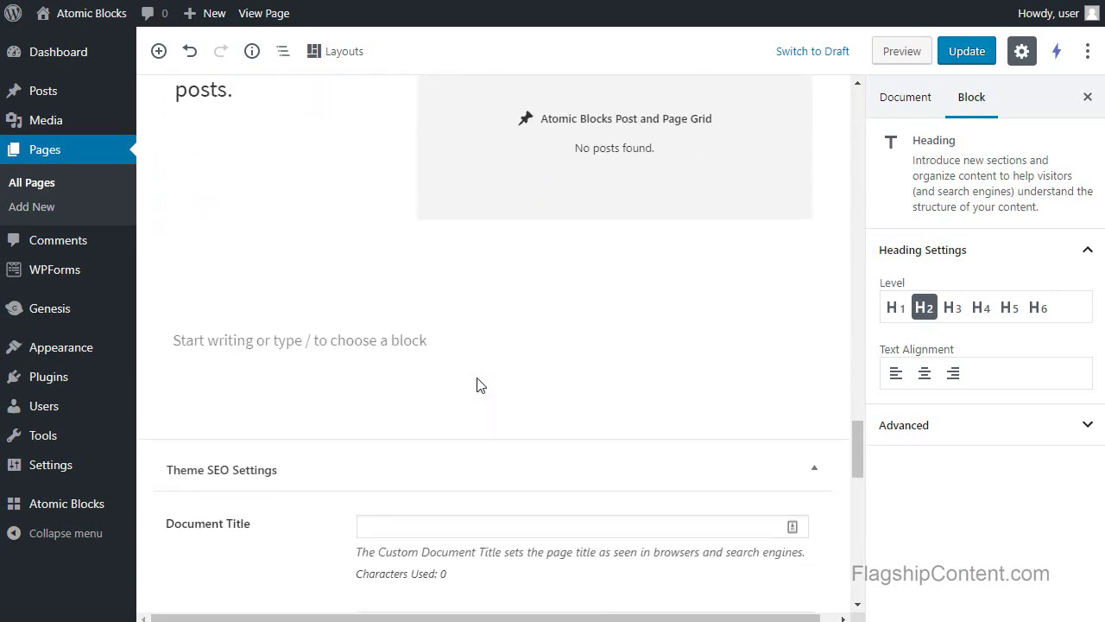
pyautogui.scroll(2, 476, 383)
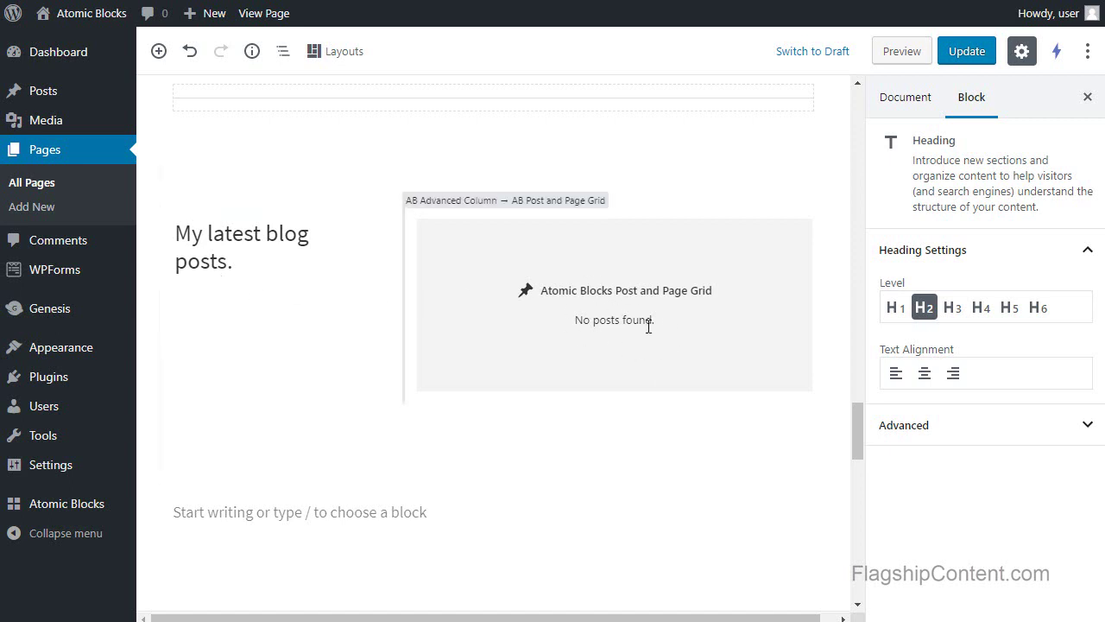
pyautogui.click(470, 242)
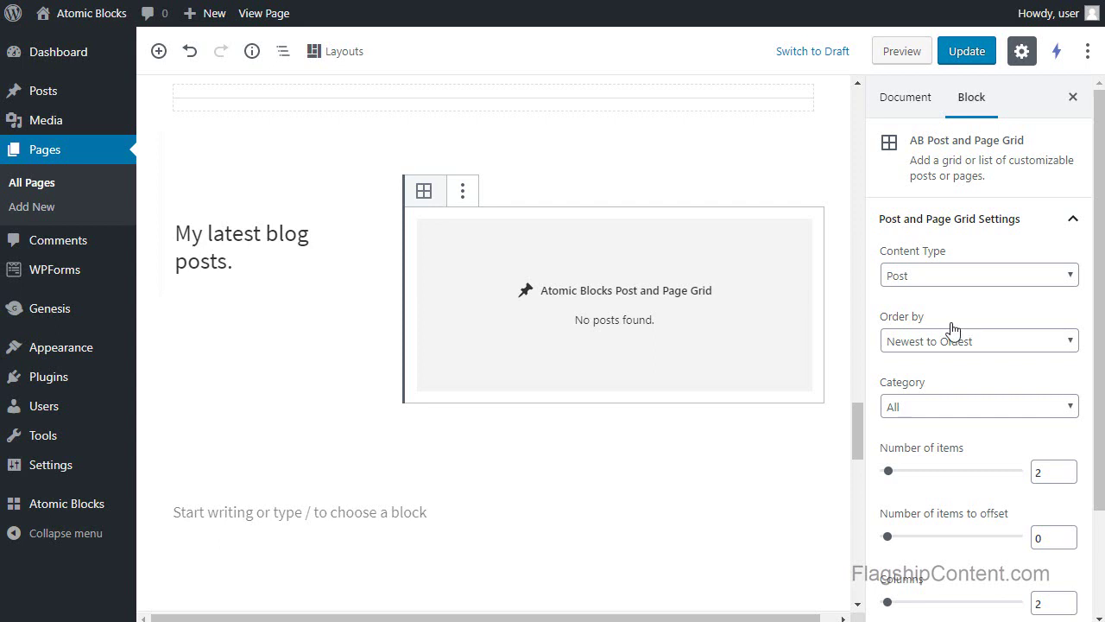
# - Update the page, then scroll through the live home page to check the edits
pyautogui.click(966, 52)
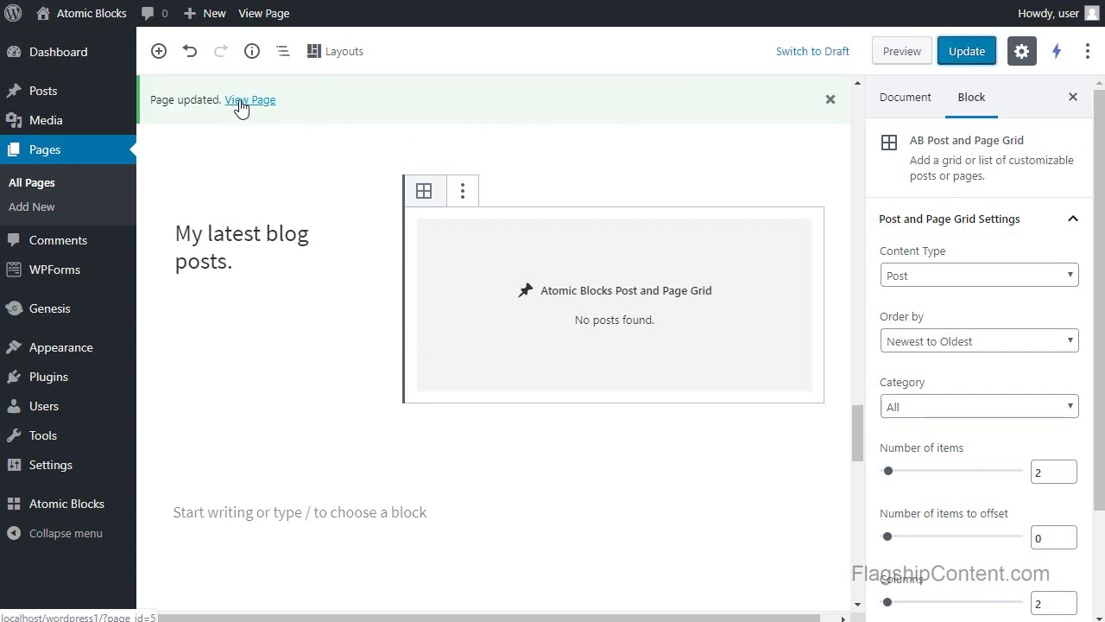
pyautogui.click(240, 102)
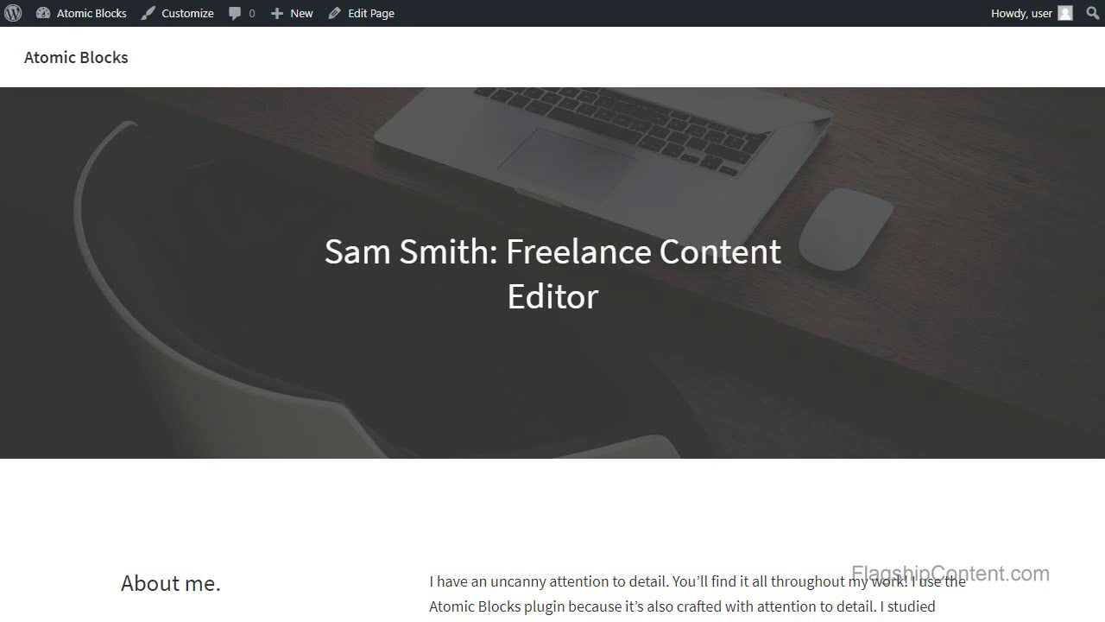
pyautogui.scroll(-5, 552, 346)
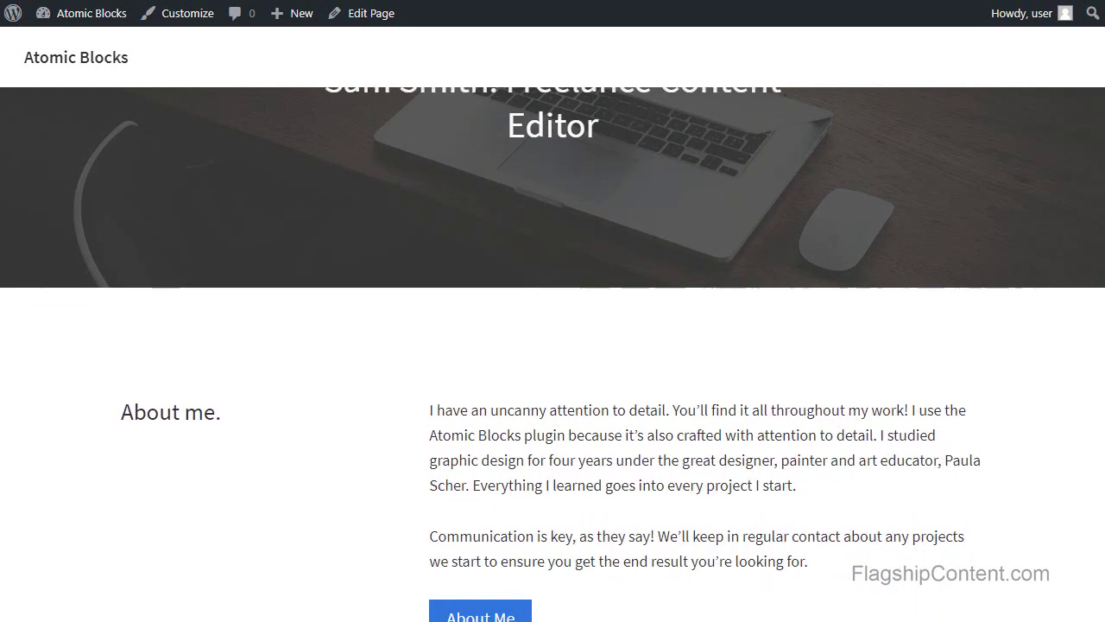
pyautogui.scroll(-5, 552, 346)
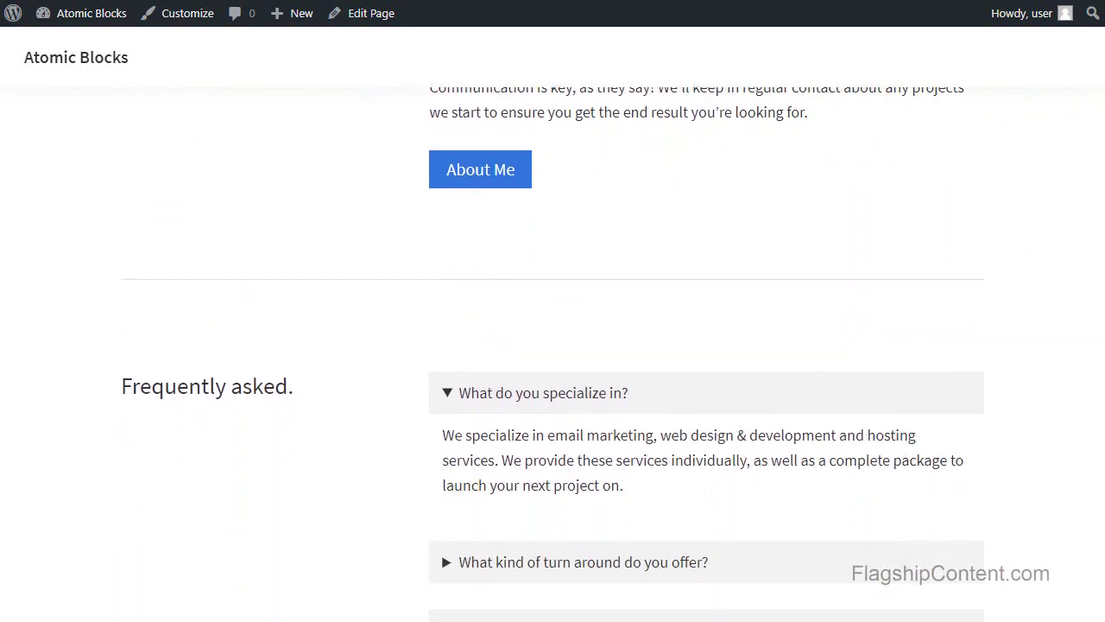
pyautogui.scroll(-5, 553, 346)
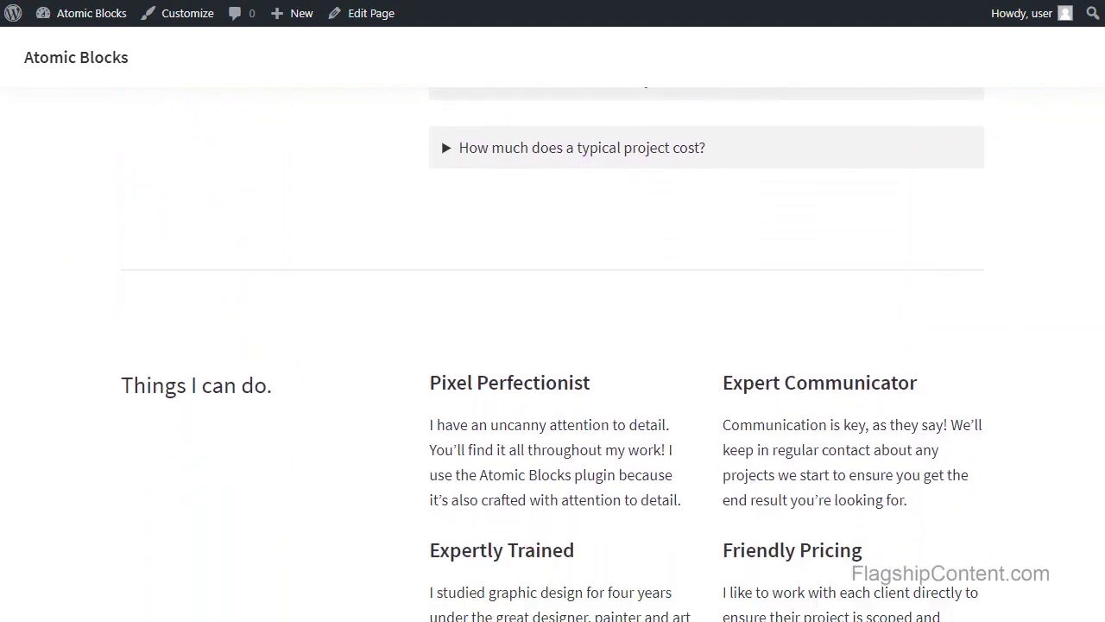